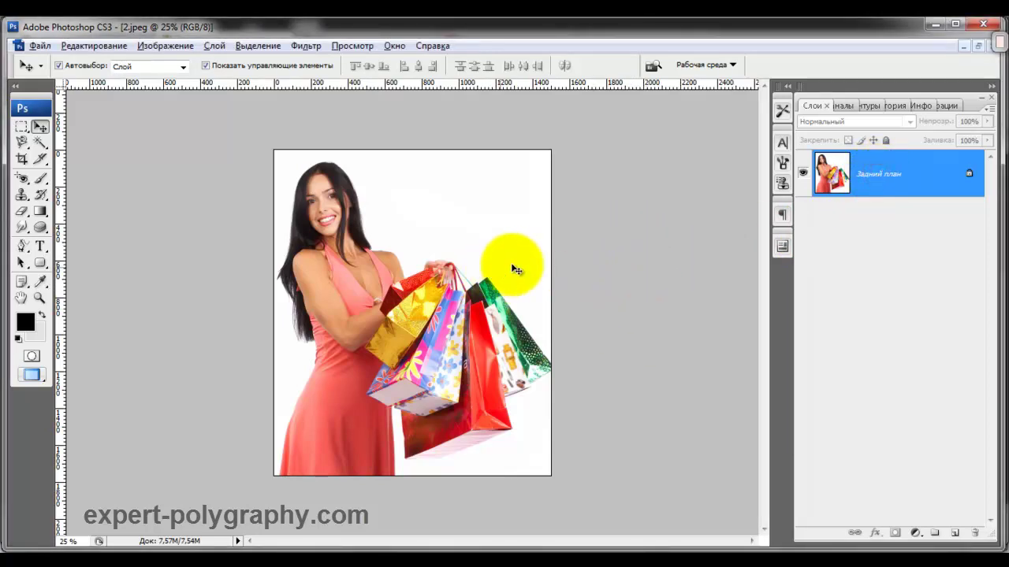
- Convert the Background into the editable layer Слой 0 and Magic-Wand select the white backdrop
{"action": "double_click", "coordinate": [890, 174]}
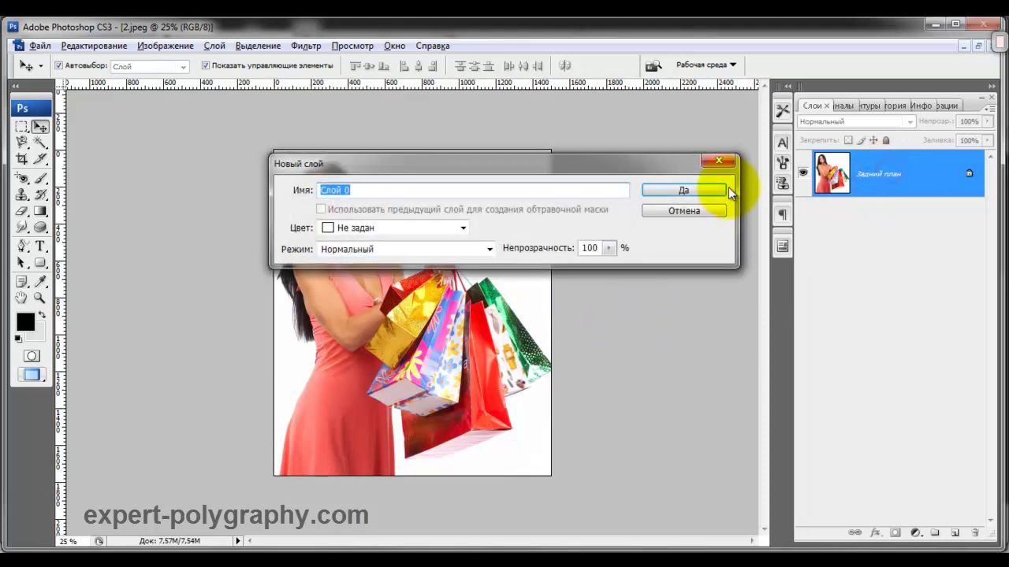
{"action": "left_click", "coordinate": [691, 190]}
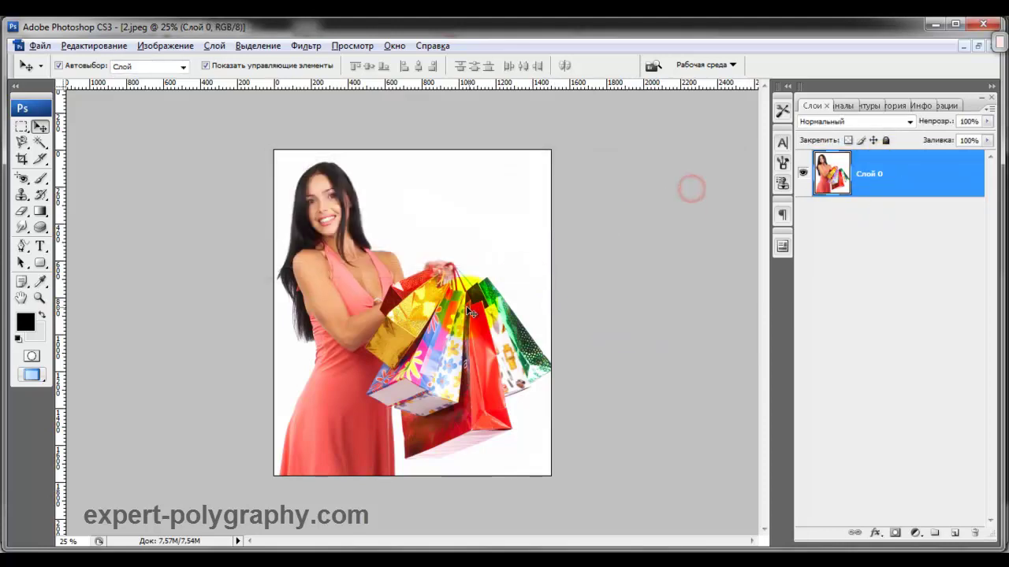
{"action": "left_click", "coordinate": [40, 142]}
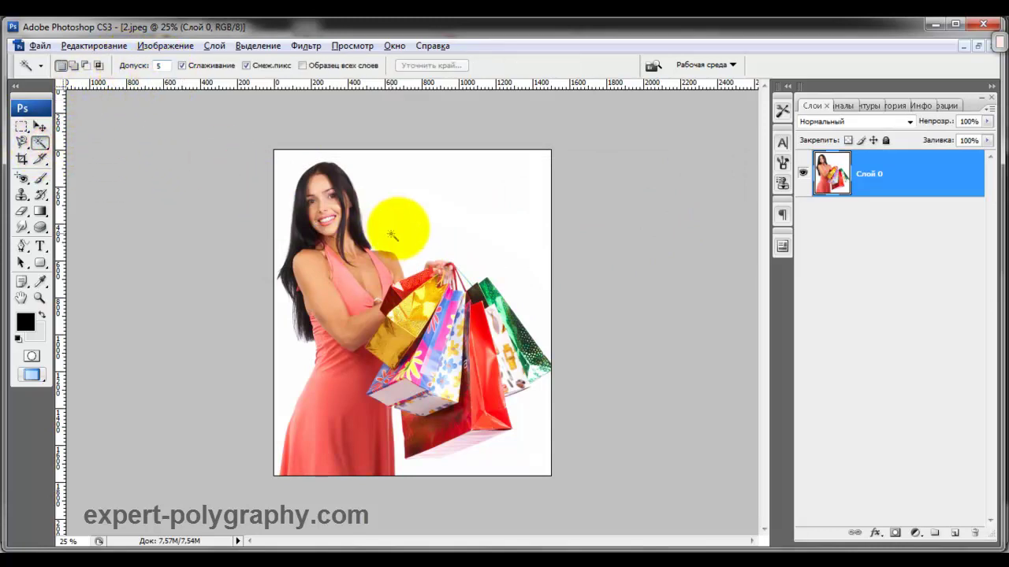
{"action": "left_click", "coordinate": [422, 196]}
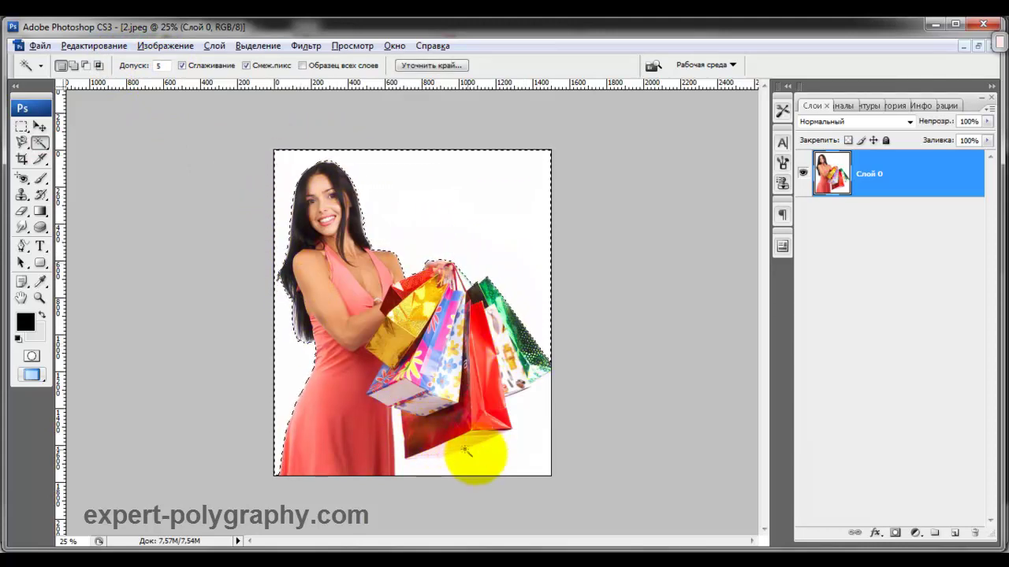
- Add the white area under the bags, then undo the trial deletion and deselect
{"action": "key", "text": "shift"}
{"action": "left_click", "coordinate": [534, 455], "text": "shift"}
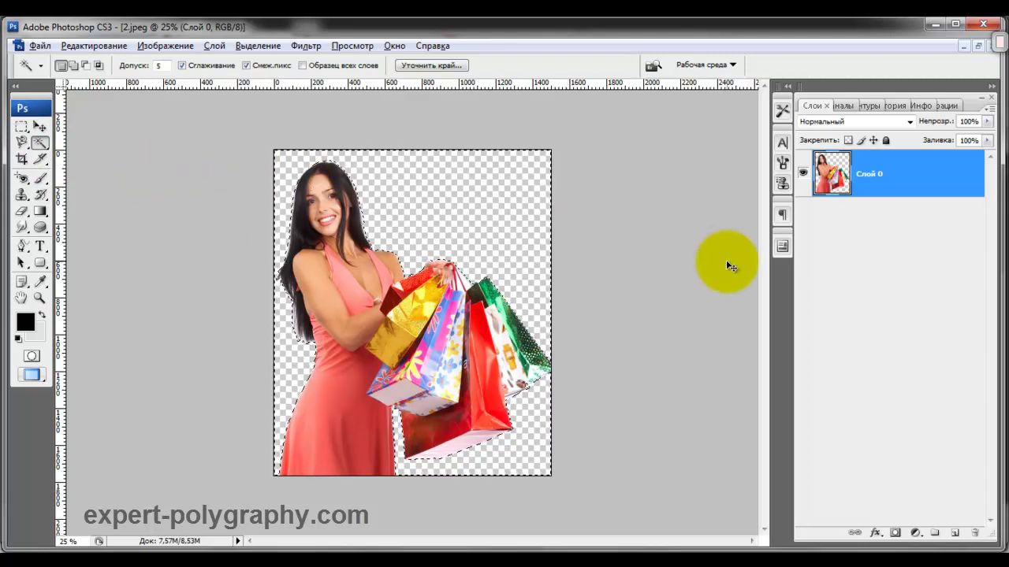
{"action": "key", "text": "ctrl+BackSpace"}
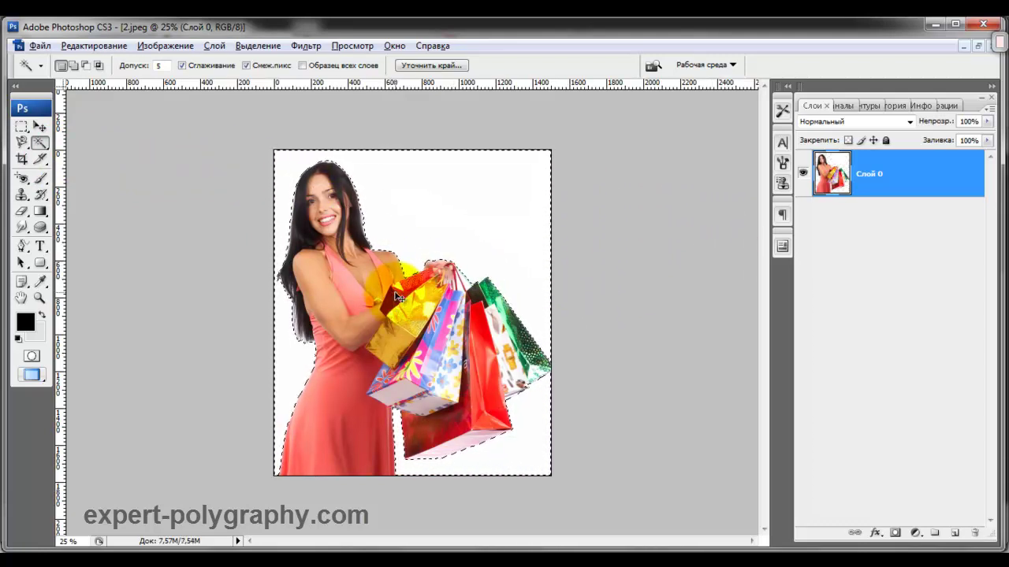
{"action": "key", "text": "ctrl+d"}
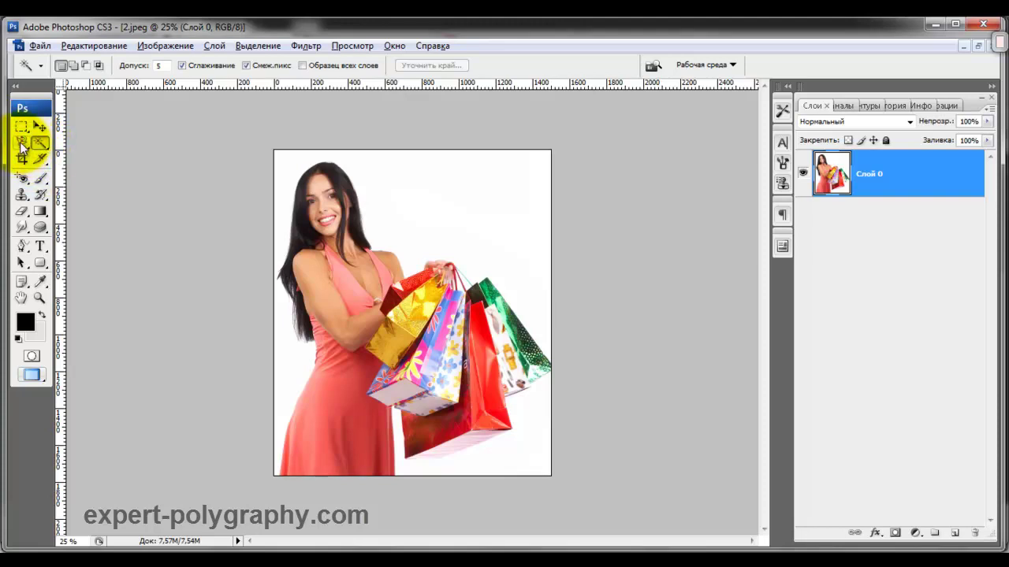
- Trace a closed Magnetic Lasso outline around the woman and her shopping bags
{"action": "left_click", "coordinate": [21, 144]}
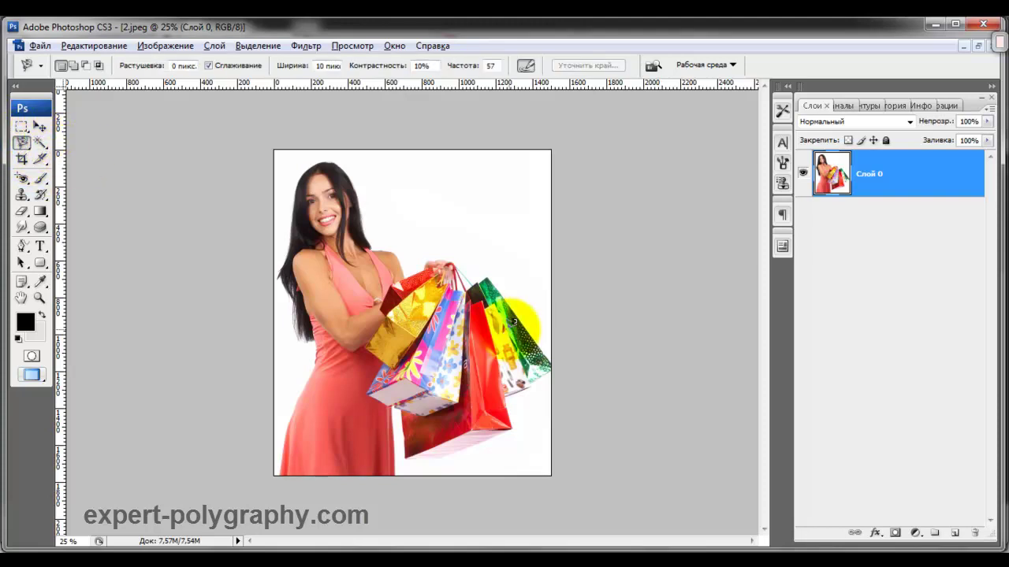
{"action": "key", "text": "ctrl+plus"}
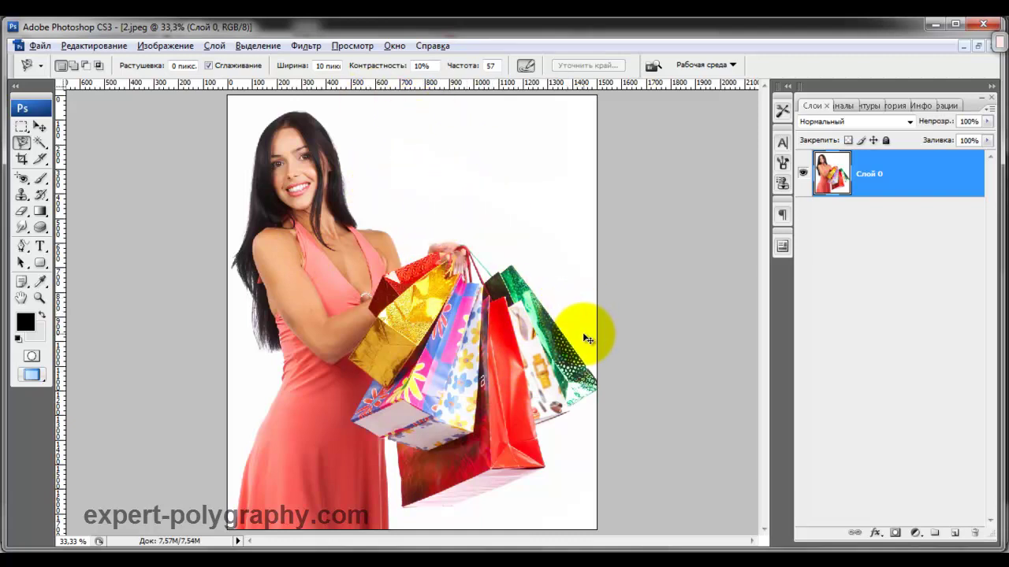
{"action": "key", "text": "ctrl+plus"}
{"action": "left_click_drag", "start_coordinate": [587, 339], "coordinate": [494, 270]}
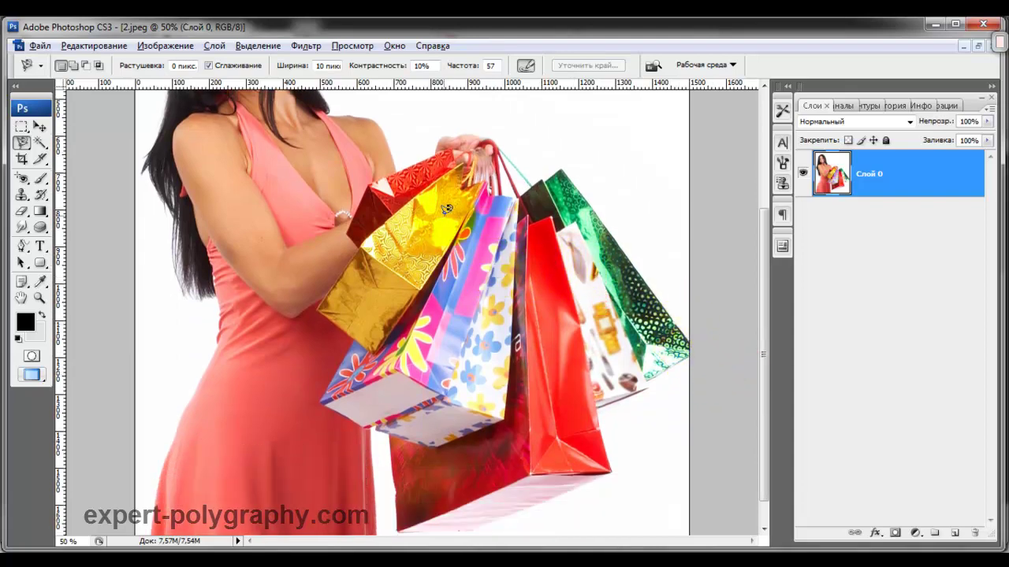
{"action": "key", "text": "ctrl+minus"}
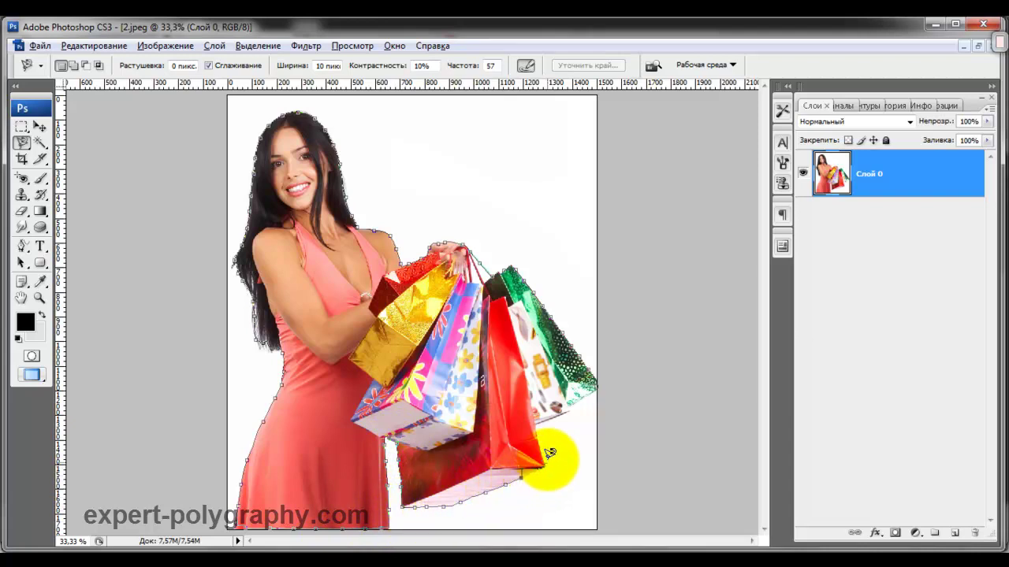
{"action": "left_click", "coordinate": [599, 384]}
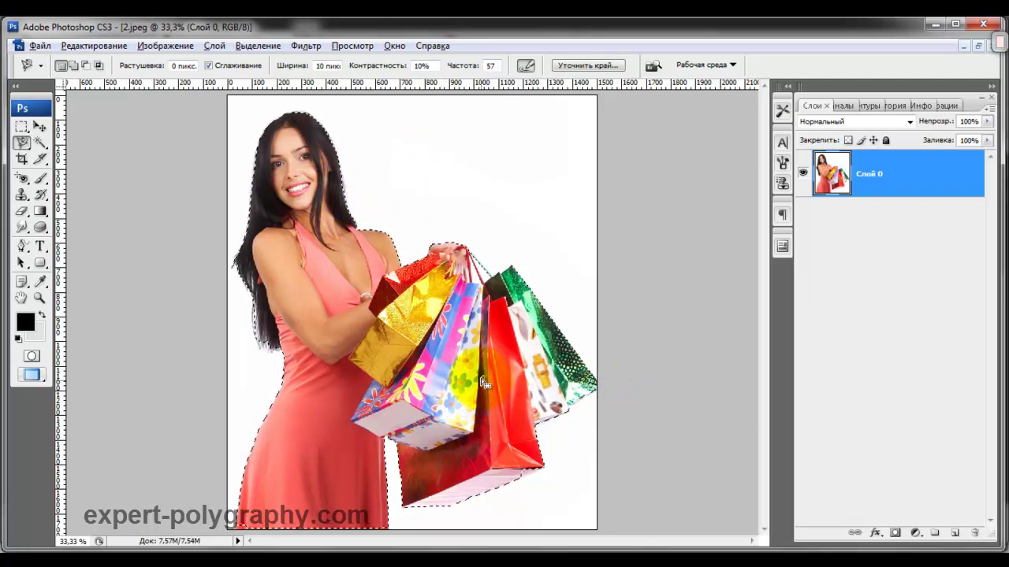
- Invert the selection, delete the white backdrop to transparency, deselect, and switch to the footballer photo
{"action": "left_click", "coordinate": [555, 235]}
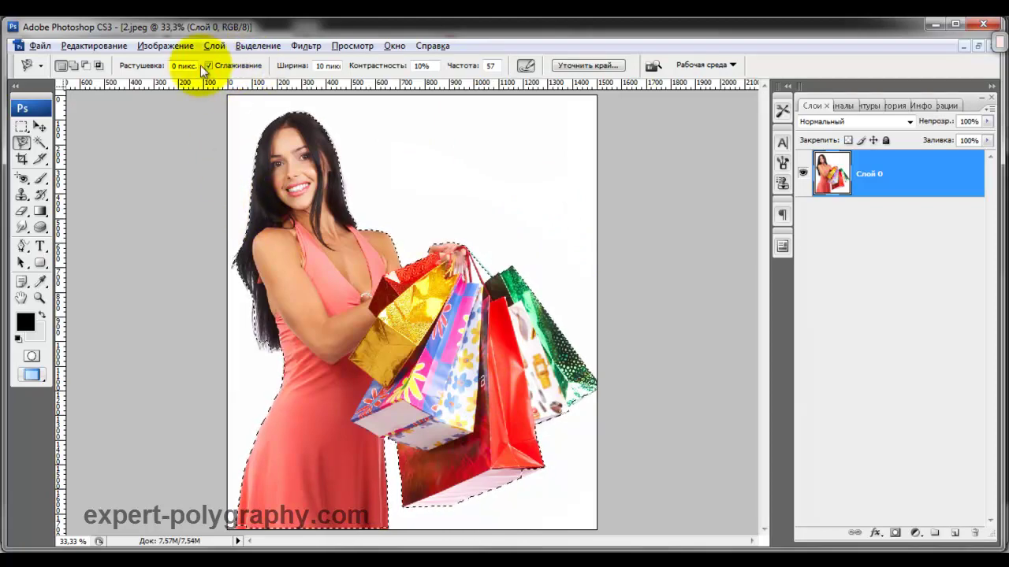
{"action": "left_click", "coordinate": [252, 49]}
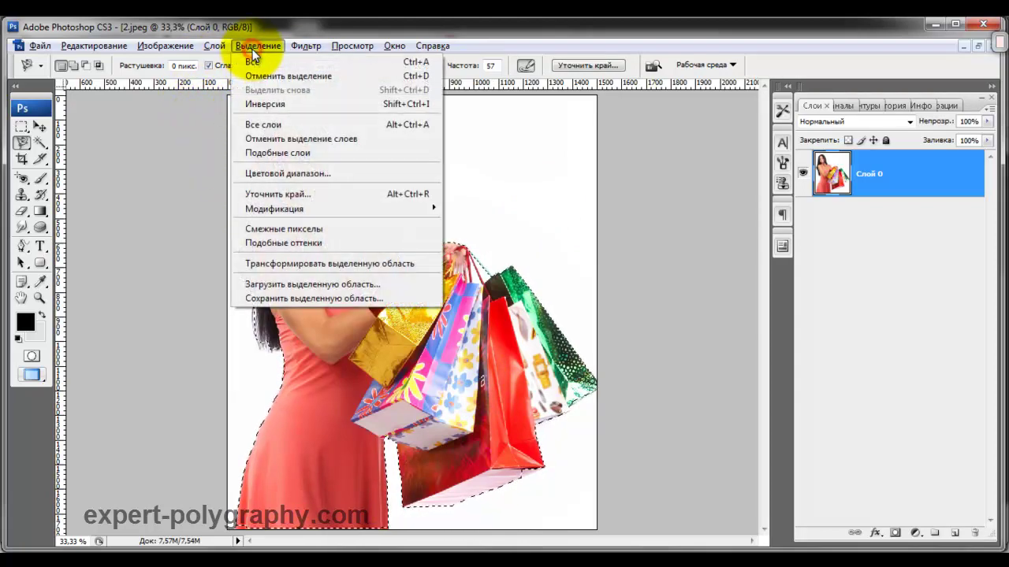
{"action": "left_click", "coordinate": [269, 103]}
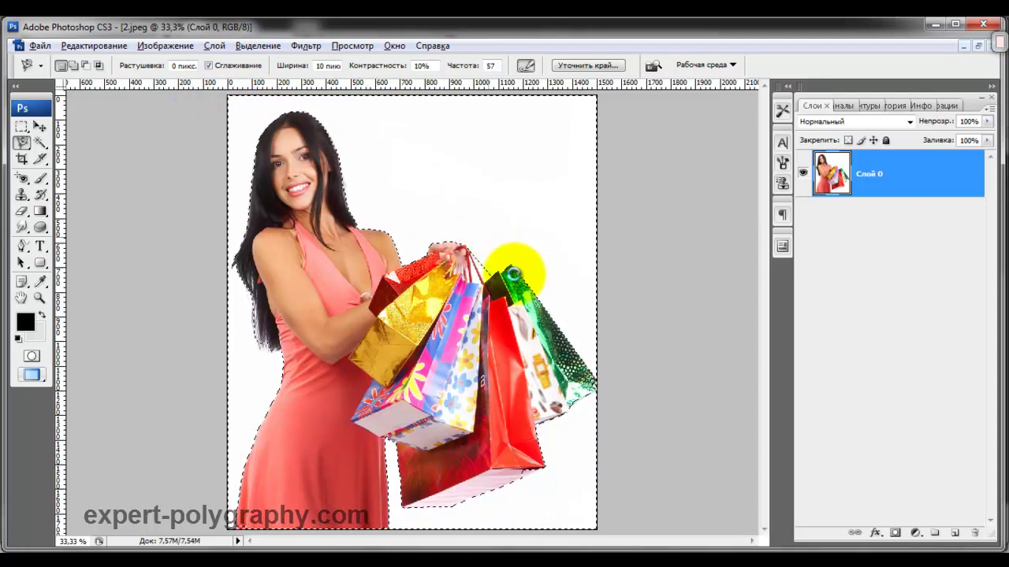
{"action": "key", "text": "Delete"}
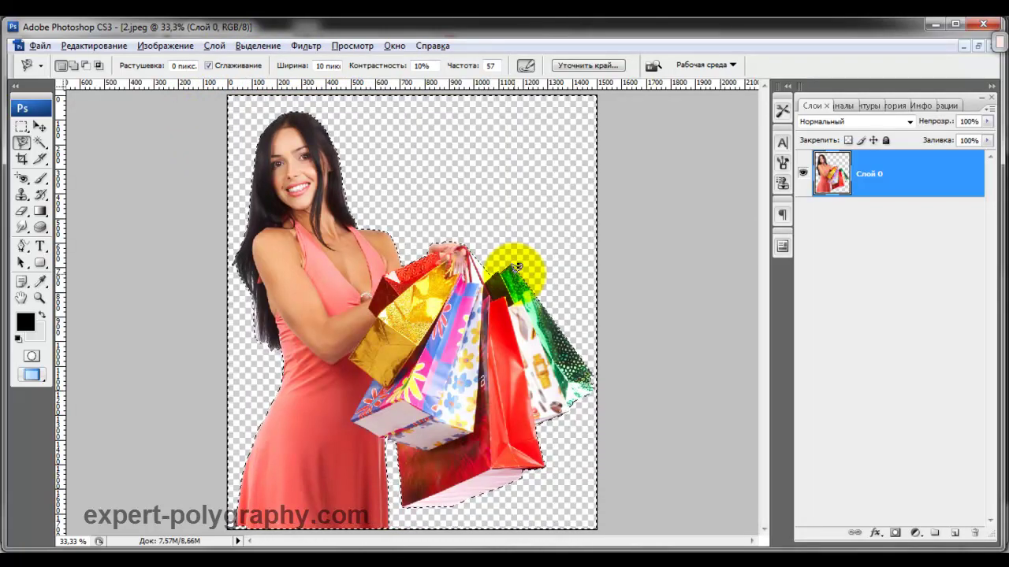
{"action": "key", "text": "ctrl+d"}
{"action": "key", "text": "ctrl+Tab"}
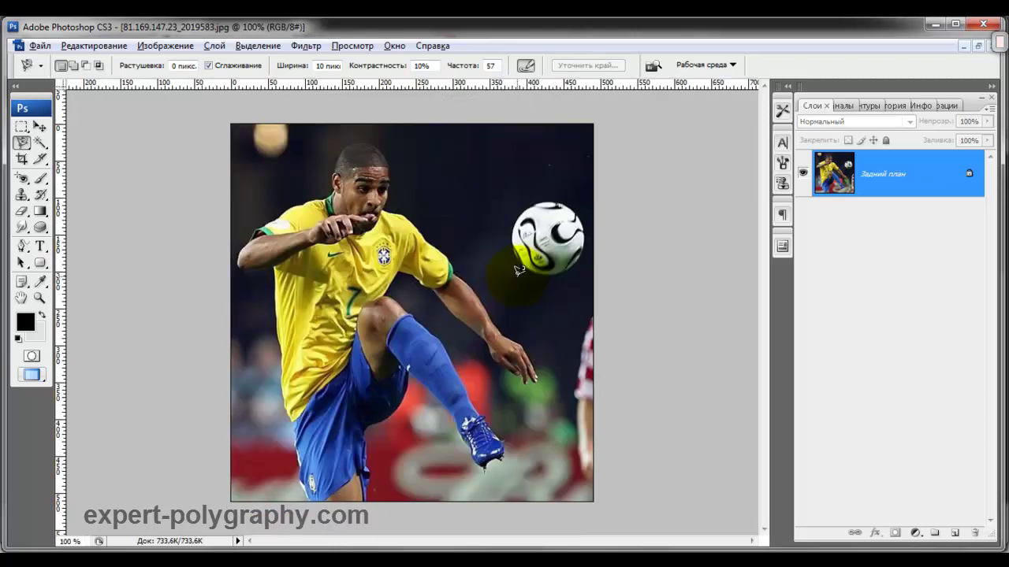
{"action": "left_click", "coordinate": [38, 127]}
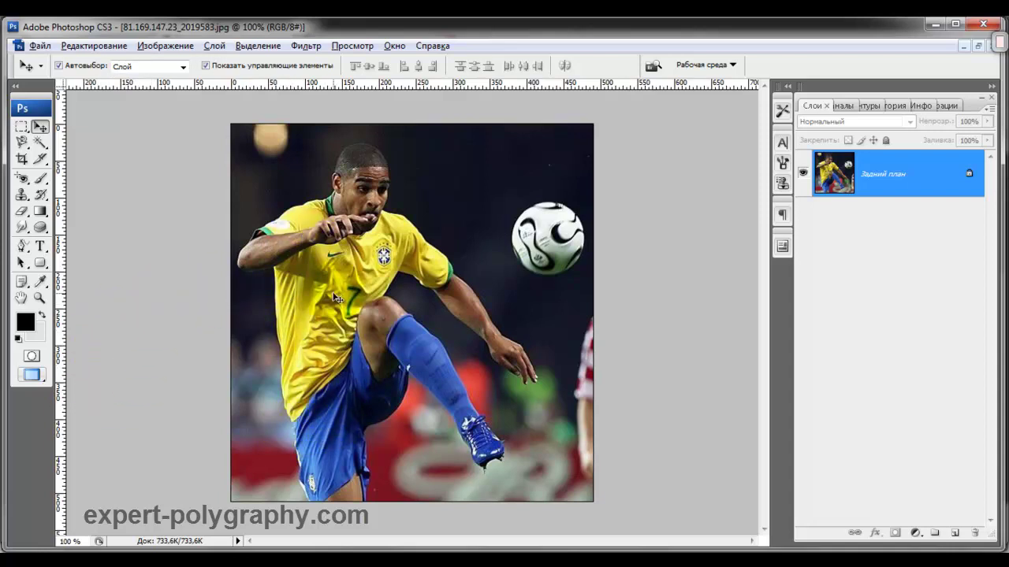
{"action": "left_click", "coordinate": [39, 178]}
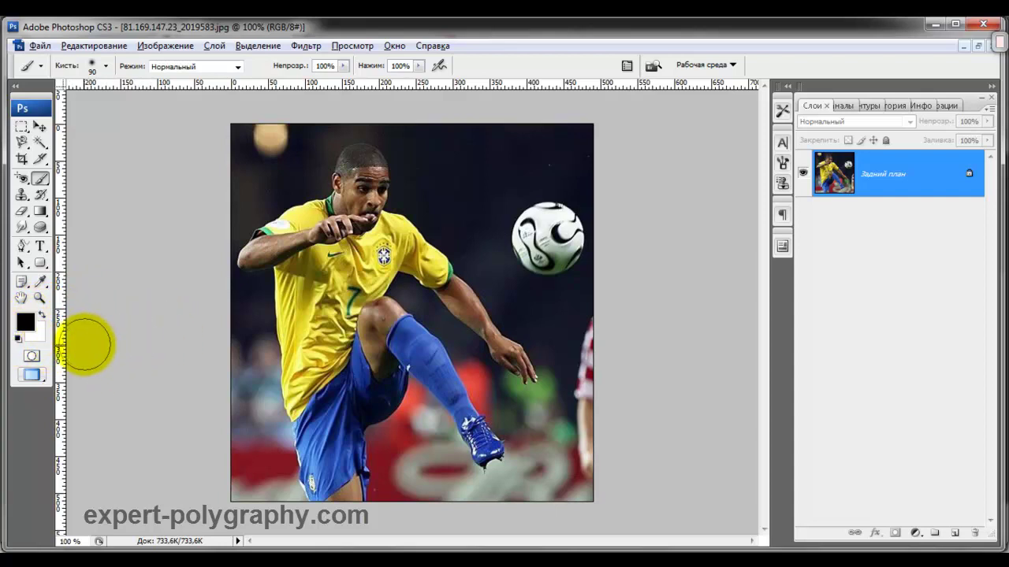
- In Quick Mask, paint over the footballer's head and face with a 40, then 25 brush
{"action": "left_click", "coordinate": [32, 357]}
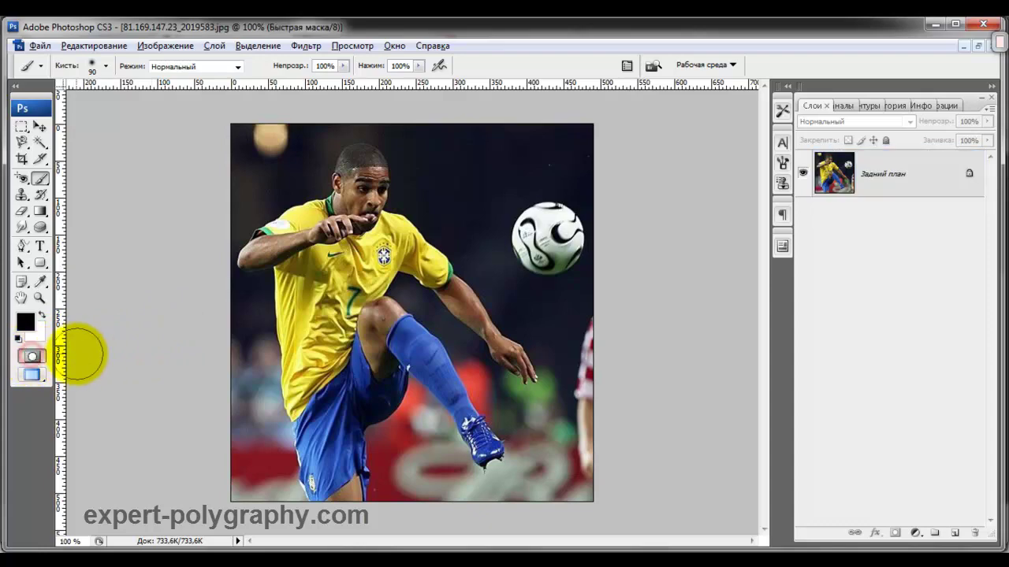
{"action": "key", "text": "ctrl+plus"}
{"action": "key", "text": "ctrl+plus"}
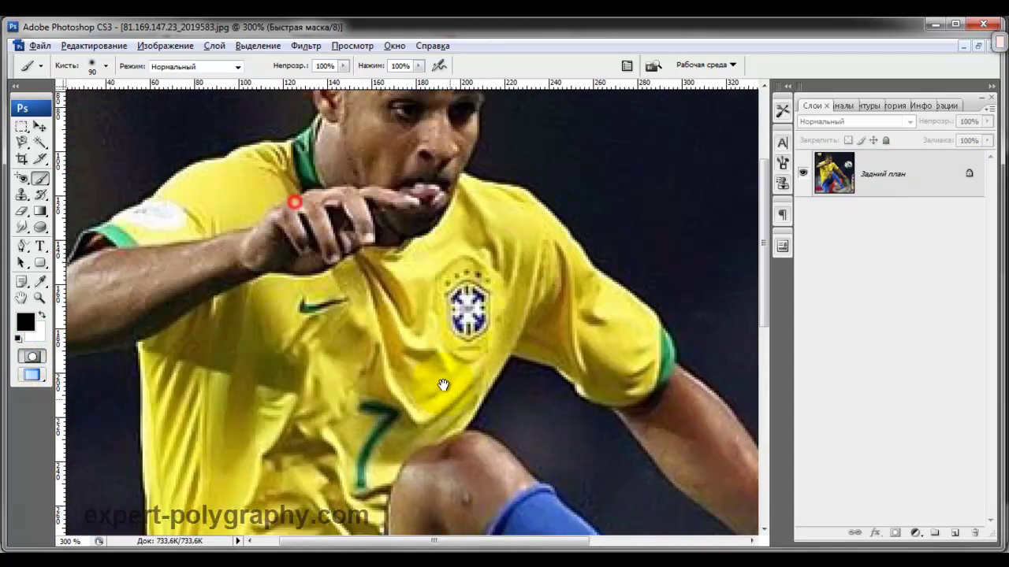
{"action": "left_click_drag", "start_coordinate": [300, 208], "coordinate": [408, 428]}
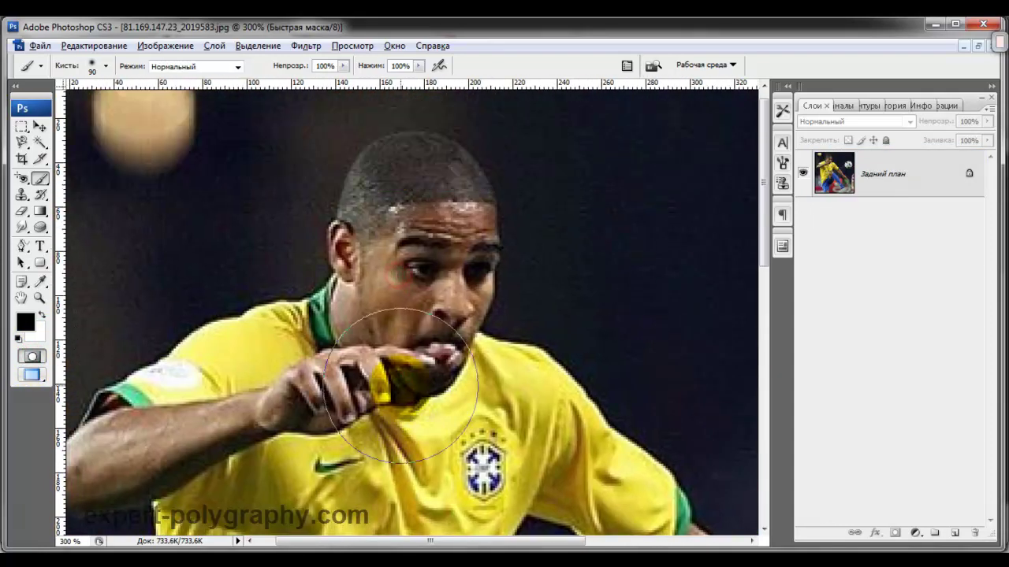
{"action": "key", "text": "bracketleft"}
{"action": "key", "text": "bracketleft"}
{"action": "key", "text": "bracketleft"}
{"action": "key", "text": "bracketleft"}
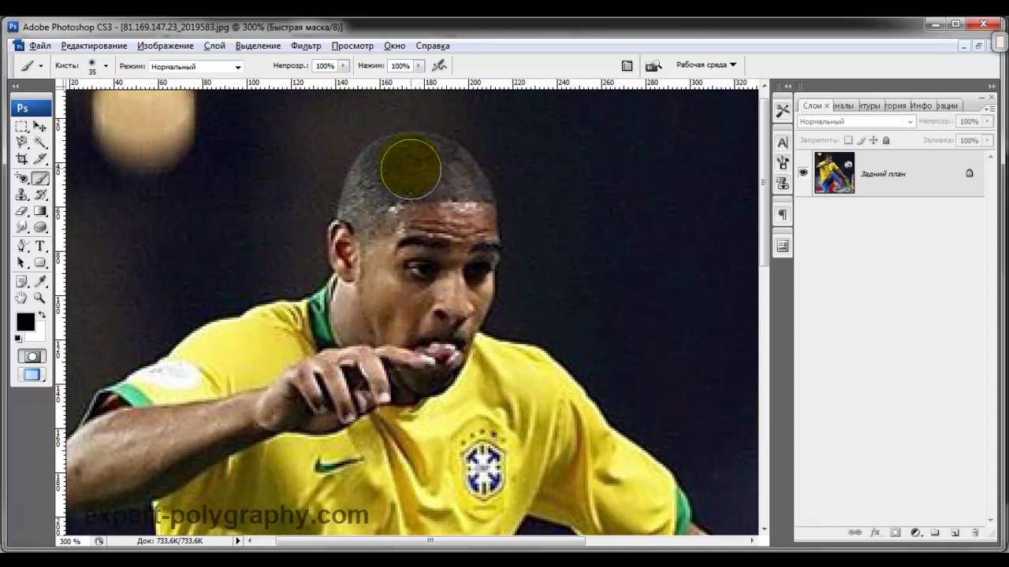
{"action": "left_click_drag", "start_coordinate": [405, 164], "coordinate": [401, 226]}
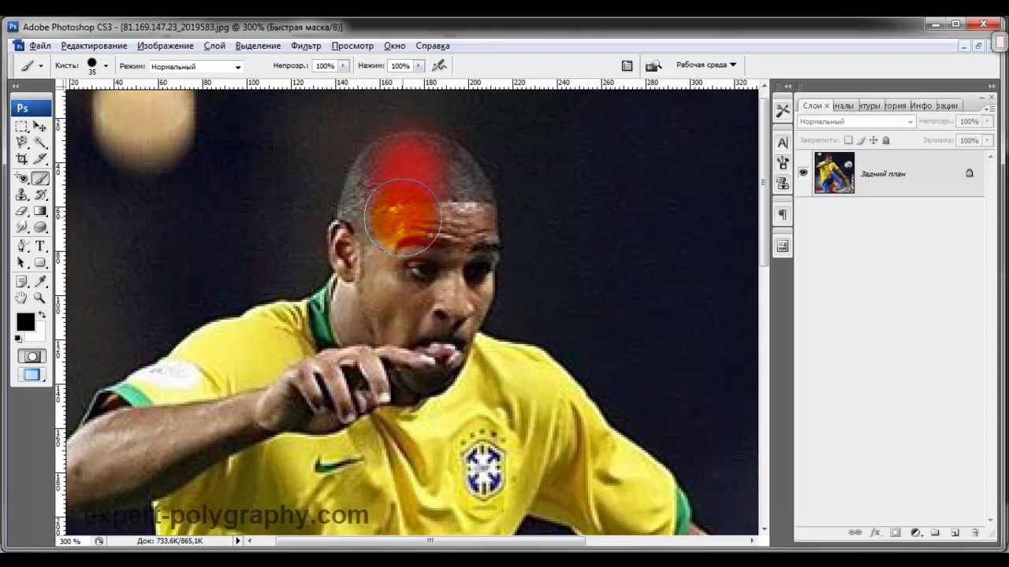
{"action": "left_click_drag", "start_coordinate": [402, 217], "coordinate": [430, 237]}
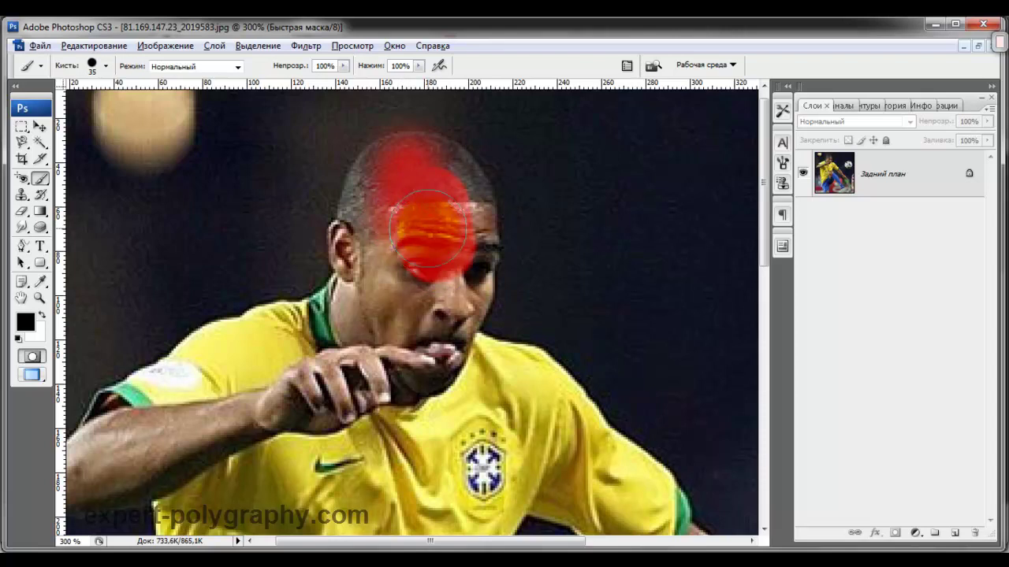
{"action": "key", "text": "bracketleft"}
{"action": "key", "text": "bracketleft"}
{"action": "left_click_drag", "start_coordinate": [429, 163], "coordinate": [456, 192]}
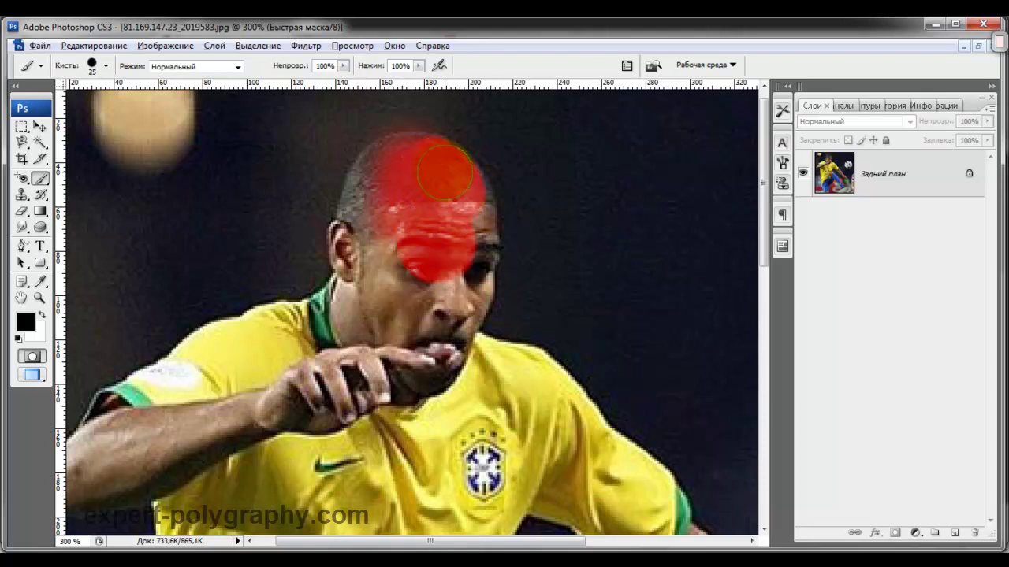
{"action": "left_click_drag", "start_coordinate": [387, 165], "coordinate": [367, 210]}
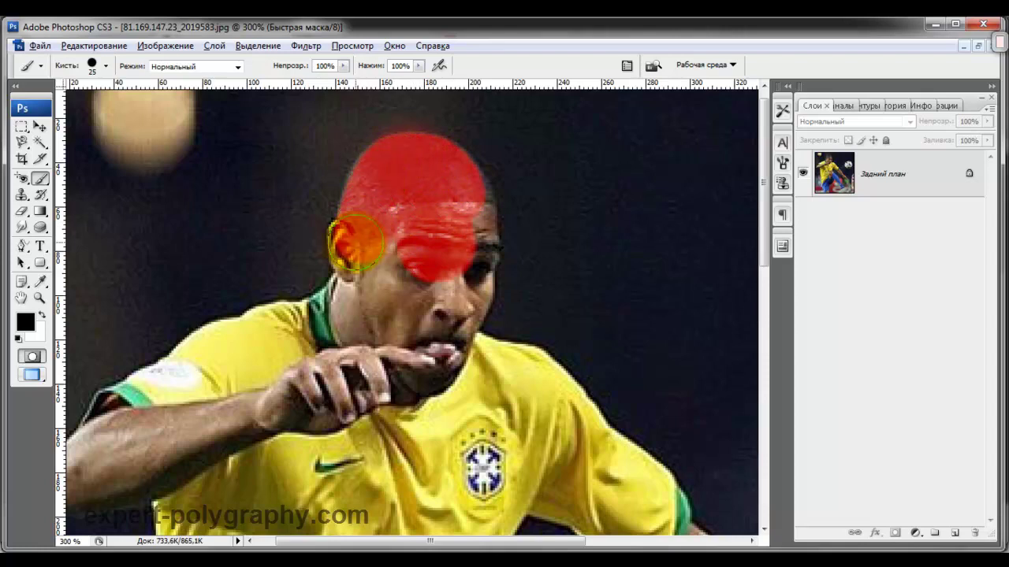
{"action": "mouse_move", "coordinate": [354, 244]}
{"action": "left_mouse_down"}
{"action": "mouse_move", "coordinate": [360, 270]}
{"action": "mouse_move", "coordinate": [337, 305]}
{"action": "mouse_move", "coordinate": [175, 383]}
{"action": "mouse_move", "coordinate": [268, 330]}
{"action": "mouse_move", "coordinate": [378, 355]}
{"action": "mouse_move", "coordinate": [435, 240]}
{"action": "left_mouse_up"}
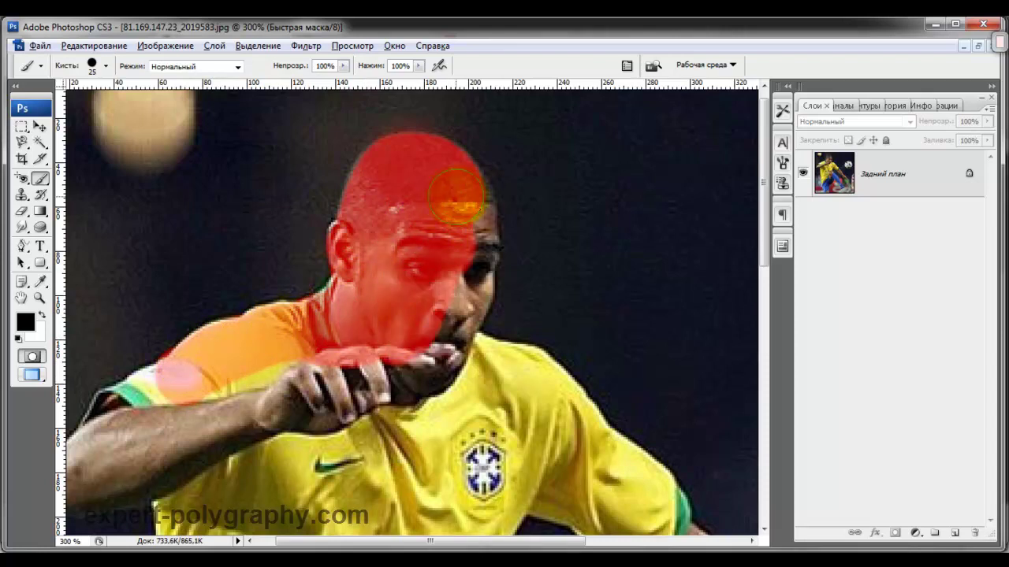
{"action": "mouse_move", "coordinate": [457, 197]}
{"action": "left_mouse_down"}
{"action": "mouse_move", "coordinate": [473, 260]}
{"action": "mouse_move", "coordinate": [461, 339]}
{"action": "mouse_move", "coordinate": [514, 384]}
{"action": "mouse_move", "coordinate": [522, 368]}
{"action": "mouse_move", "coordinate": [447, 373]}
{"action": "mouse_move", "coordinate": [302, 422]}
{"action": "mouse_move", "coordinate": [418, 354]}
{"action": "mouse_move", "coordinate": [363, 410]}
{"action": "mouse_move", "coordinate": [198, 394]}
{"action": "mouse_move", "coordinate": [356, 371]}
{"action": "left_mouse_up"}
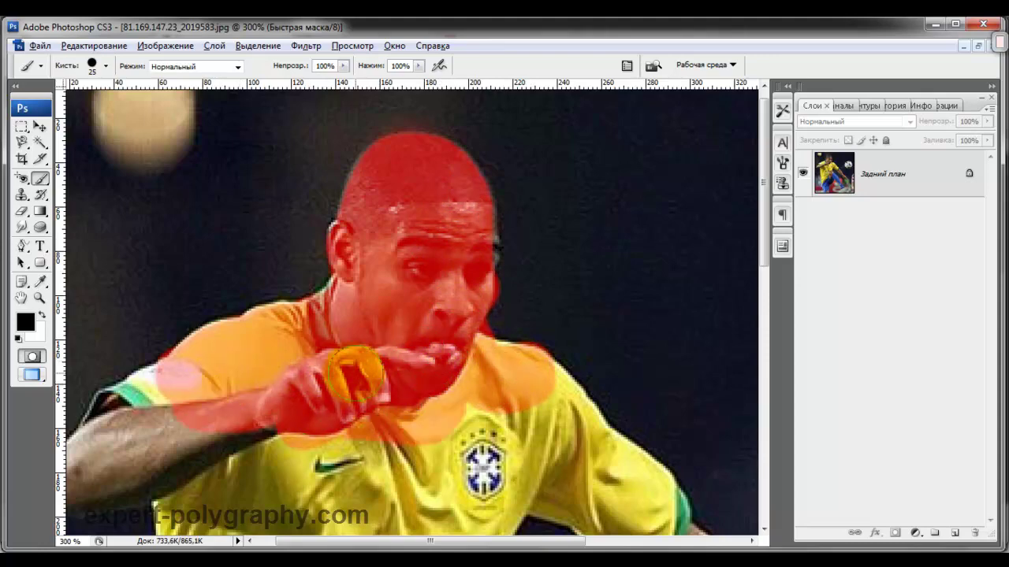
- Extend the quick mask over both shoulders, the left upper arm and the shirt's crest and chest
{"action": "key", "text": "ctrl+minus"}
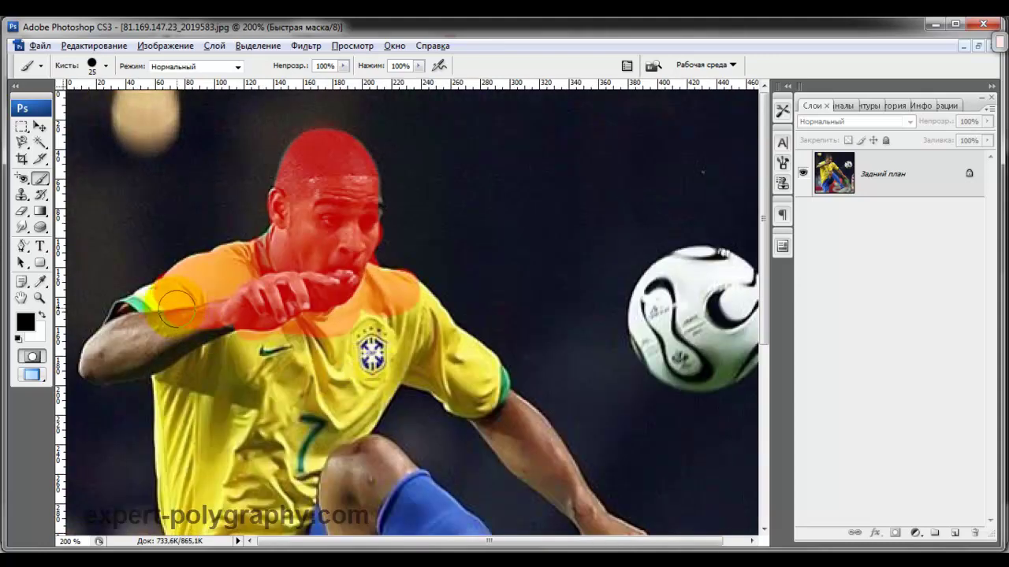
{"action": "mouse_move", "coordinate": [163, 300]}
{"action": "left_mouse_down"}
{"action": "mouse_move", "coordinate": [109, 351]}
{"action": "mouse_move", "coordinate": [189, 359]}
{"action": "mouse_move", "coordinate": [110, 337]}
{"action": "mouse_move", "coordinate": [140, 304]}
{"action": "mouse_move", "coordinate": [182, 290]}
{"action": "mouse_move", "coordinate": [185, 335]}
{"action": "mouse_move", "coordinate": [342, 325]}
{"action": "mouse_move", "coordinate": [401, 347]}
{"action": "left_mouse_up"}
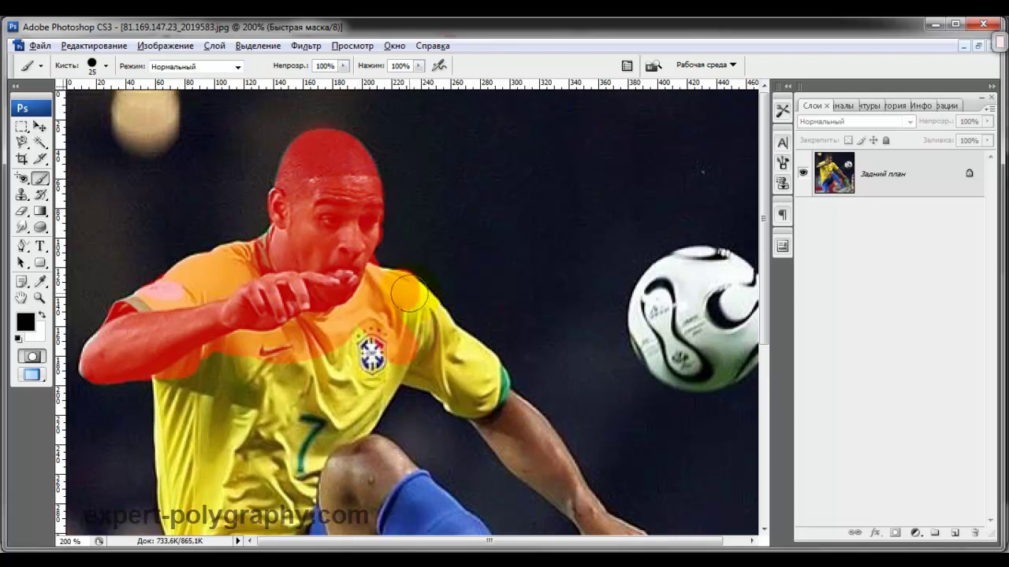
{"action": "mouse_move", "coordinate": [407, 295]}
{"action": "left_mouse_down"}
{"action": "mouse_move", "coordinate": [476, 359]}
{"action": "mouse_move", "coordinate": [486, 403]}
{"action": "left_mouse_up"}
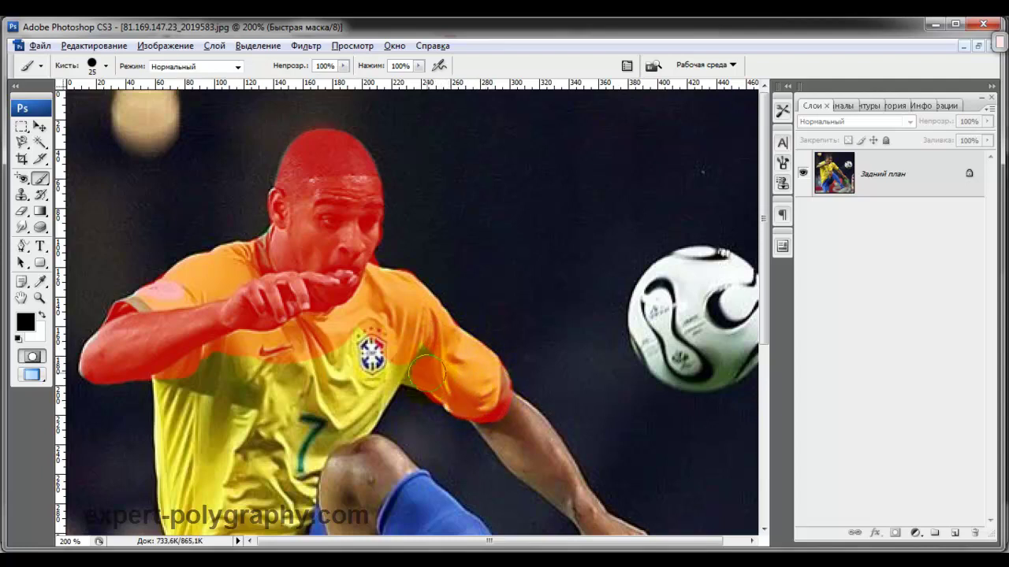
{"action": "mouse_move", "coordinate": [394, 351]}
{"action": "left_mouse_down"}
{"action": "mouse_move", "coordinate": [352, 430]}
{"action": "mouse_move", "coordinate": [352, 461]}
{"action": "left_mouse_up"}
{"action": "mouse_move", "coordinate": [367, 373]}
{"action": "left_mouse_down"}
{"action": "mouse_move", "coordinate": [347, 410]}
{"action": "mouse_move", "coordinate": [323, 394]}
{"action": "mouse_move", "coordinate": [283, 402]}
{"action": "mouse_move", "coordinate": [239, 356]}
{"action": "mouse_move", "coordinate": [200, 370]}
{"action": "mouse_move", "coordinate": [193, 331]}
{"action": "mouse_move", "coordinate": [221, 241]}
{"action": "mouse_move", "coordinate": [175, 312]}
{"action": "mouse_move", "coordinate": [188, 446]}
{"action": "mouse_move", "coordinate": [193, 472]}
{"action": "mouse_move", "coordinate": [228, 504]}
{"action": "mouse_move", "coordinate": [256, 457]}
{"action": "left_mouse_up"}
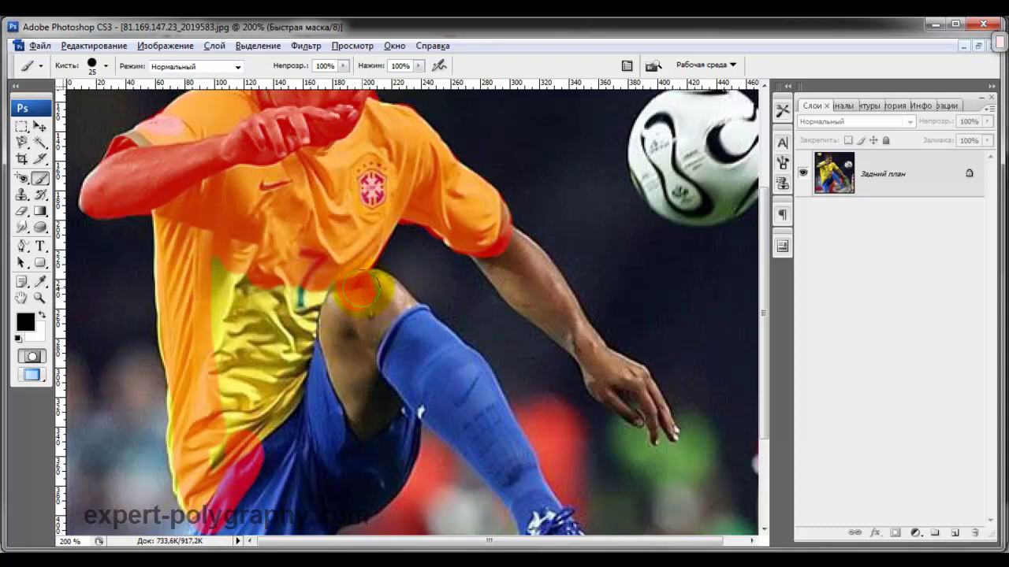
- Mask the thigh, sock, boot toe and laces with a 10 brush, plus the raised leg's outline
{"action": "mouse_move", "coordinate": [377, 290]}
{"action": "left_mouse_down"}
{"action": "mouse_move", "coordinate": [446, 356]}
{"action": "mouse_move", "coordinate": [416, 350]}
{"action": "mouse_move", "coordinate": [383, 293]}
{"action": "mouse_move", "coordinate": [450, 349]}
{"action": "mouse_move", "coordinate": [436, 296]}
{"action": "mouse_move", "coordinate": [536, 488]}
{"action": "mouse_move", "coordinate": [467, 390]}
{"action": "left_mouse_up"}
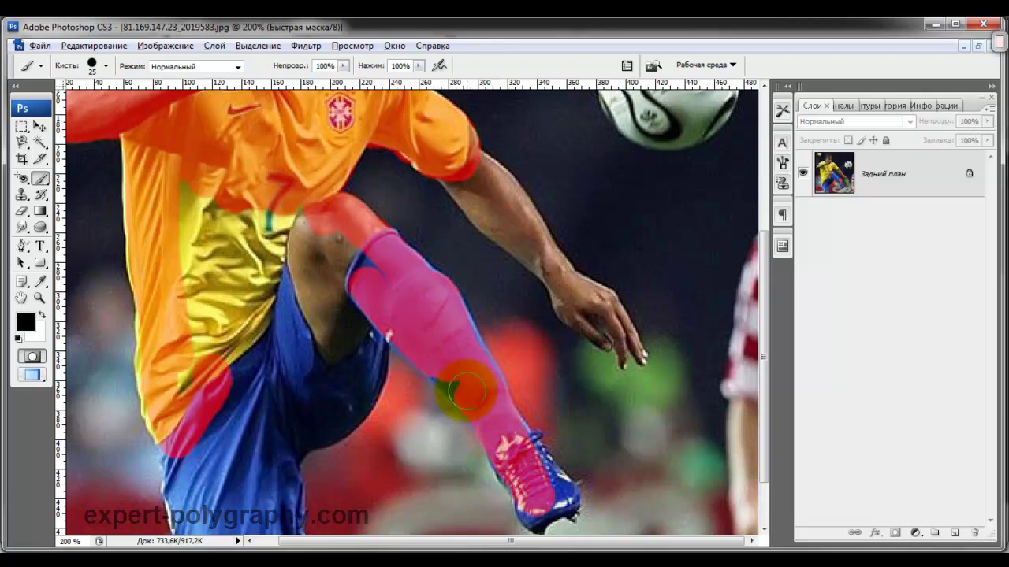
{"action": "scroll", "coordinate": [462, 394], "scroll_direction": "down", "scroll_amount": 2}
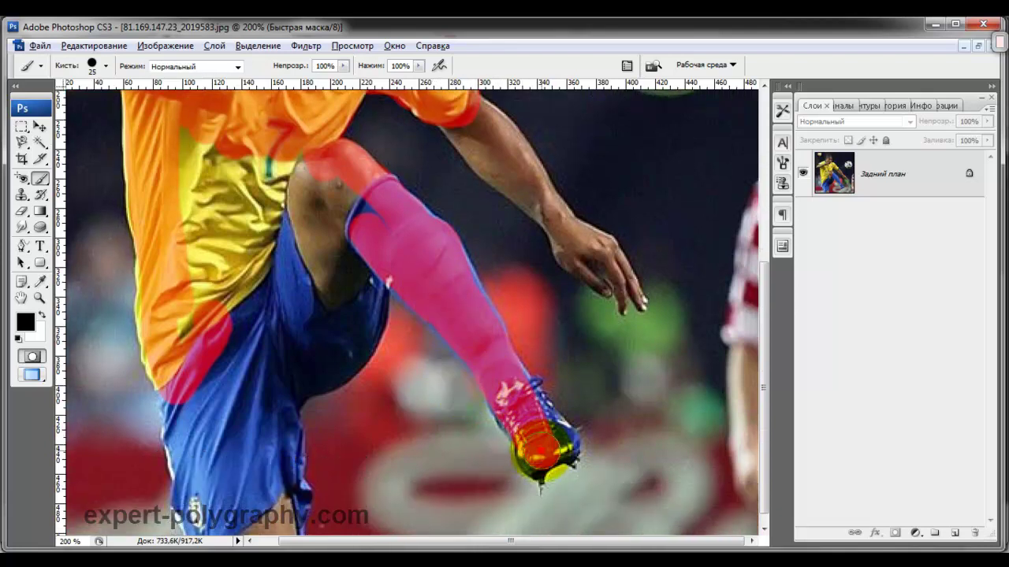
{"action": "mouse_move", "coordinate": [540, 444]}
{"action": "left_mouse_down"}
{"action": "mouse_move", "coordinate": [555, 442]}
{"action": "mouse_move", "coordinate": [523, 406]}
{"action": "mouse_move", "coordinate": [543, 402]}
{"action": "left_mouse_up"}
{"action": "key", "text": "bracketleft"}
{"action": "left_click_drag", "start_coordinate": [571, 454], "coordinate": [577, 441]}
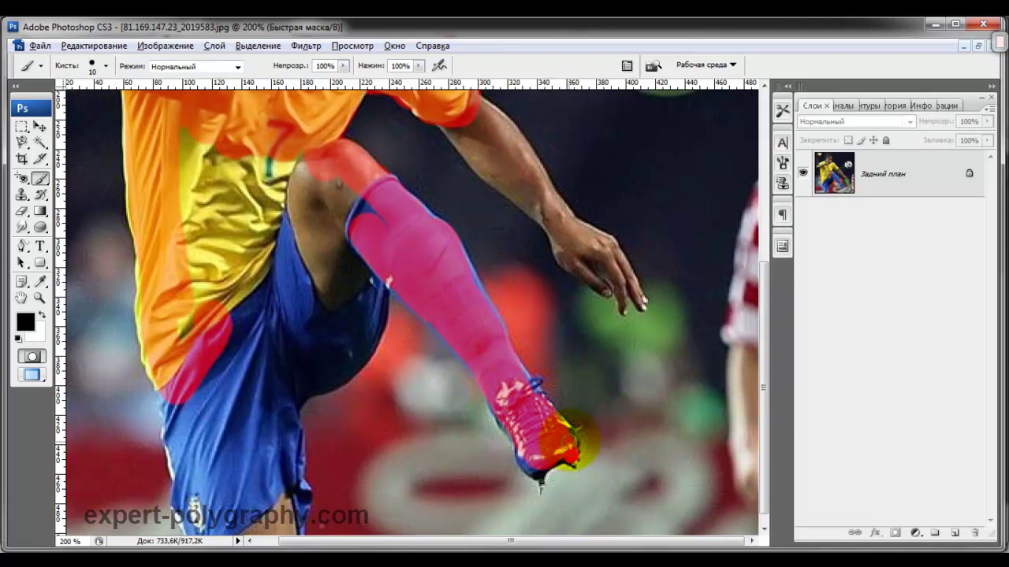
{"action": "left_click_drag", "start_coordinate": [563, 404], "coordinate": [542, 489]}
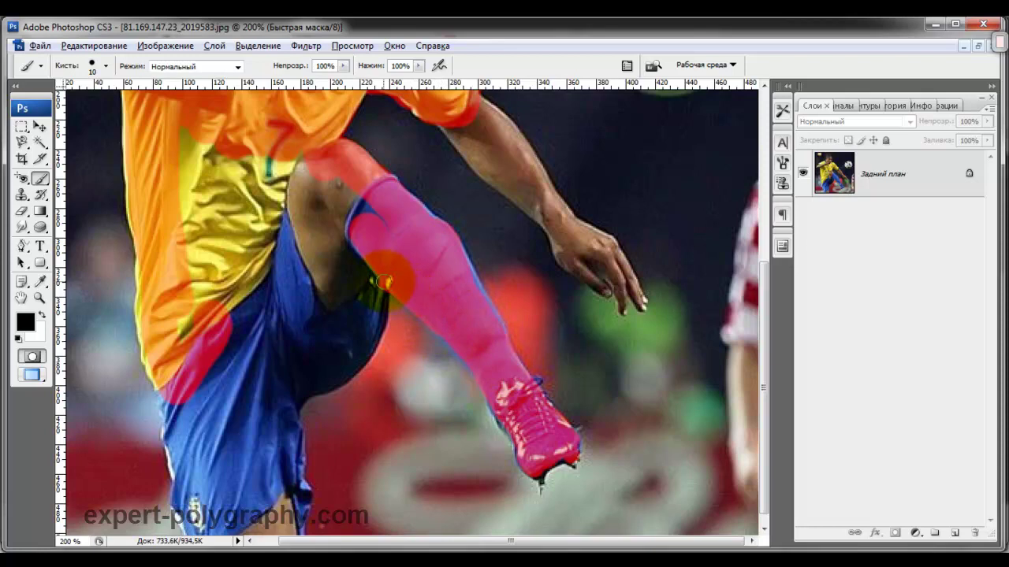
{"action": "left_click_drag", "start_coordinate": [381, 285], "coordinate": [377, 314]}
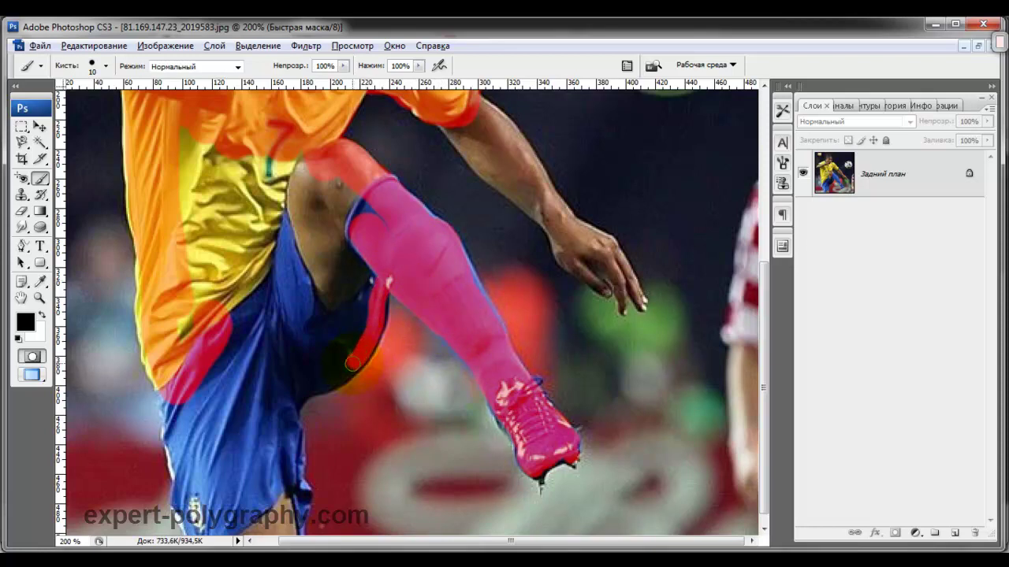
{"action": "mouse_move", "coordinate": [305, 389]}
{"action": "left_mouse_down"}
{"action": "mouse_move", "coordinate": [283, 416]}
{"action": "mouse_move", "coordinate": [304, 532]}
{"action": "left_mouse_up"}
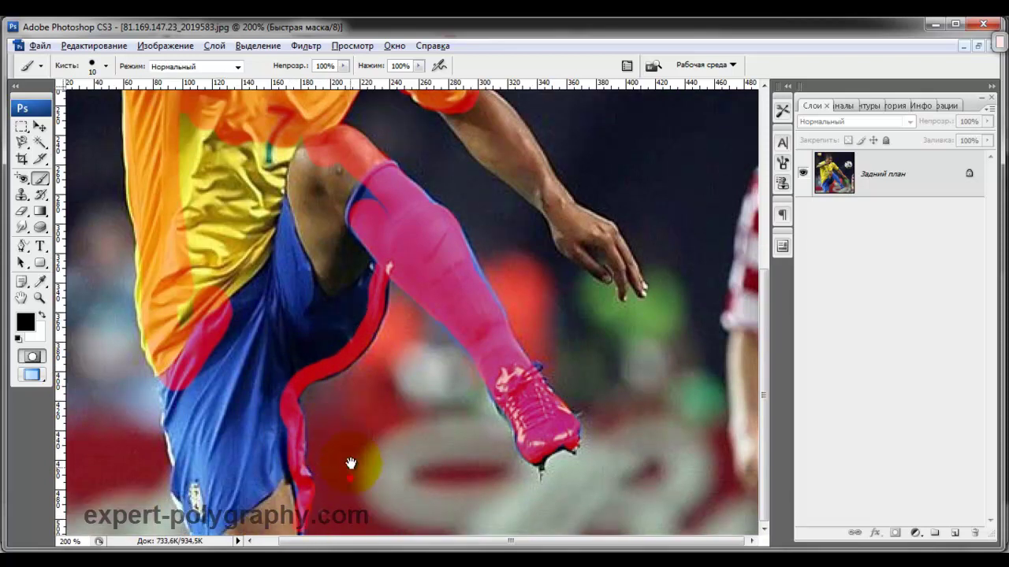
- Mask the left edge and lower part of the blue shorts with a 20 brush, plus the inner thigh
{"action": "scroll", "coordinate": [349, 466], "scroll_direction": "left", "scroll_amount": 2}
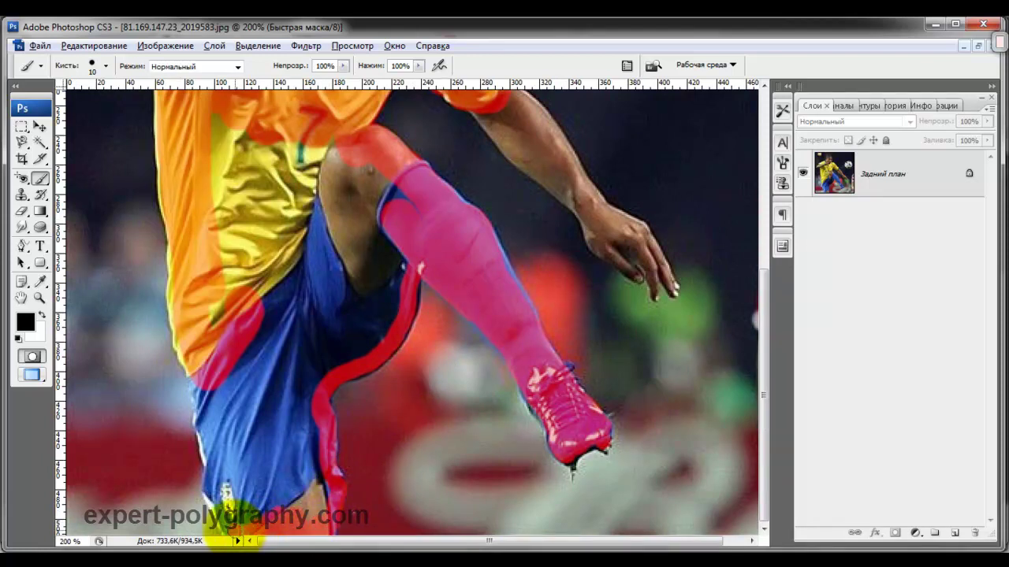
{"action": "left_click_drag", "start_coordinate": [230, 522], "coordinate": [205, 440]}
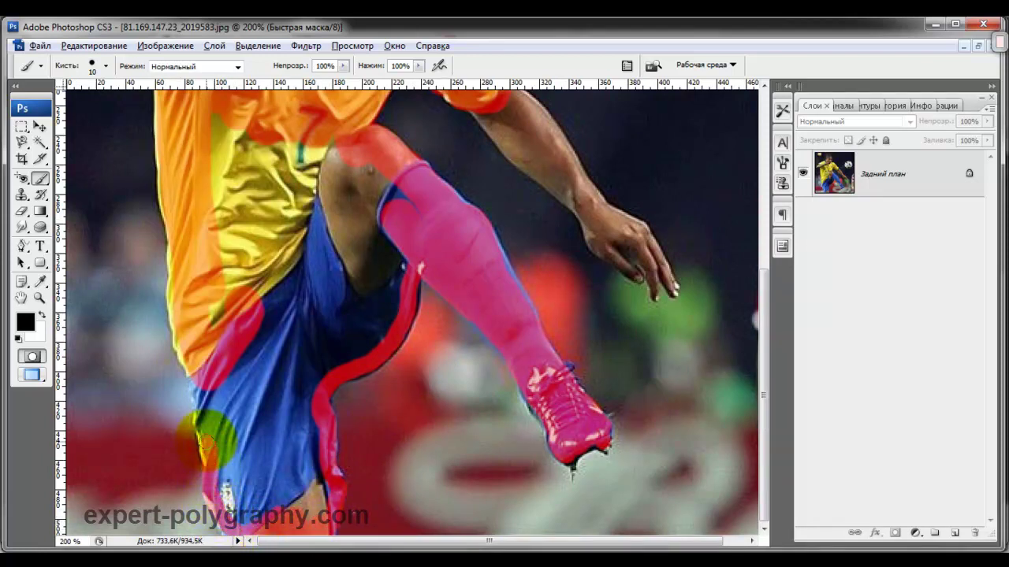
{"action": "left_click_drag", "start_coordinate": [205, 441], "coordinate": [171, 340]}
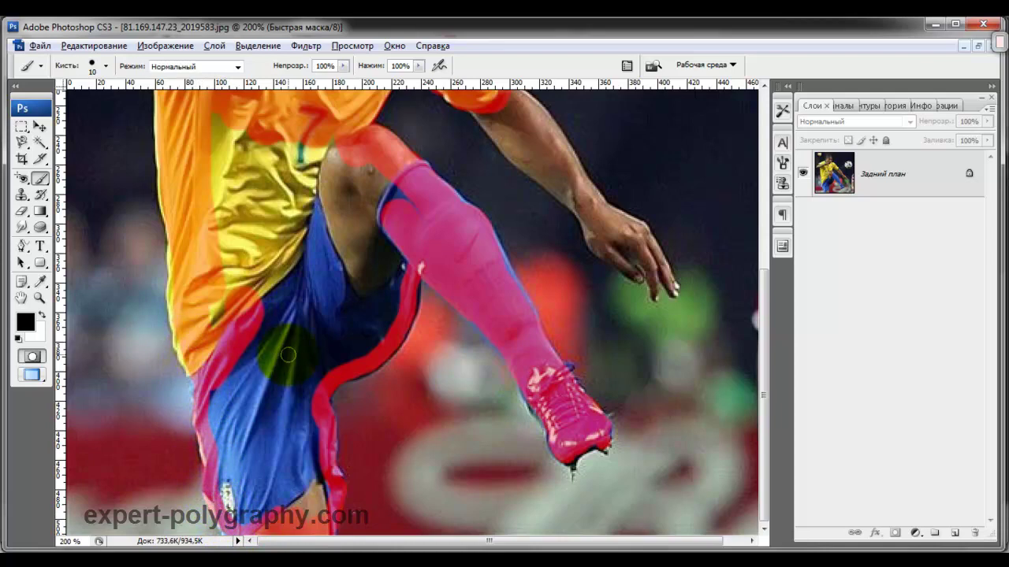
{"action": "key", "text": "bracketright"}
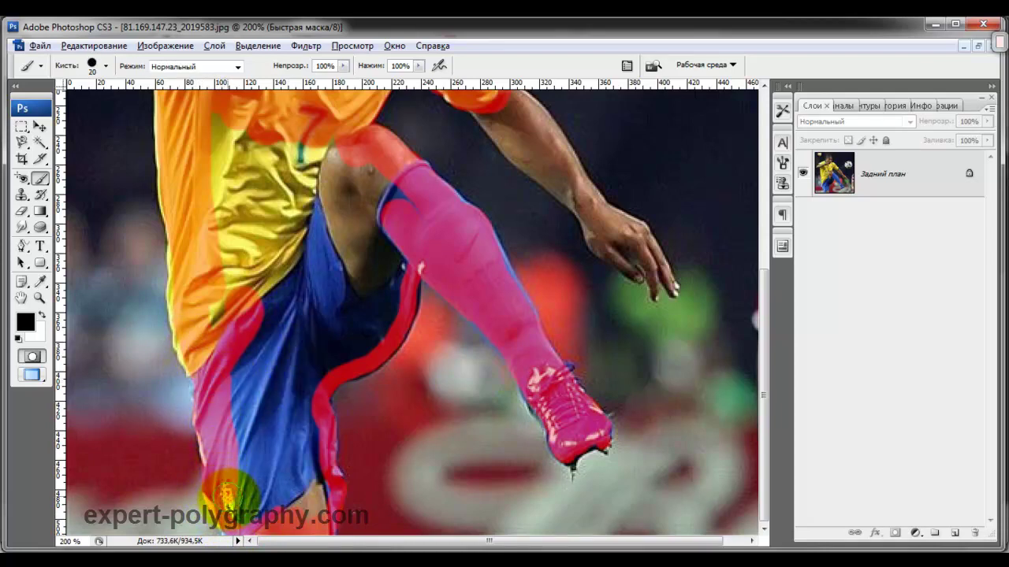
{"action": "mouse_move", "coordinate": [228, 493]}
{"action": "left_mouse_down"}
{"action": "mouse_move", "coordinate": [307, 461]}
{"action": "mouse_move", "coordinate": [296, 397]}
{"action": "mouse_move", "coordinate": [319, 367]}
{"action": "mouse_move", "coordinate": [361, 343]}
{"action": "left_mouse_up"}
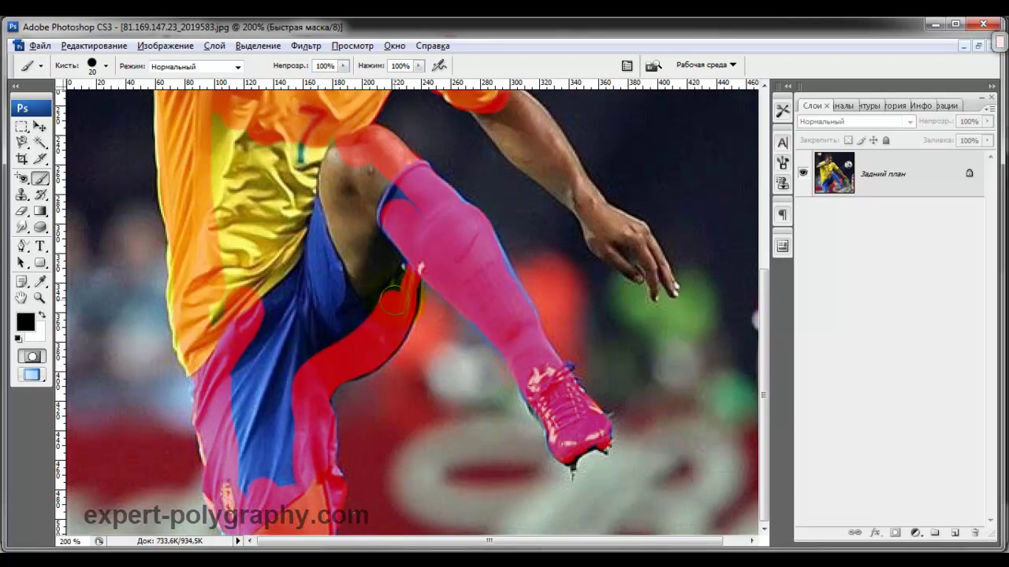
{"action": "left_click_drag", "start_coordinate": [394, 298], "coordinate": [417, 218]}
- Fill the mask over the shirt's left edge, dark thigh and shorts using 25–30 brushes
{"action": "key", "text": "bracketright"}
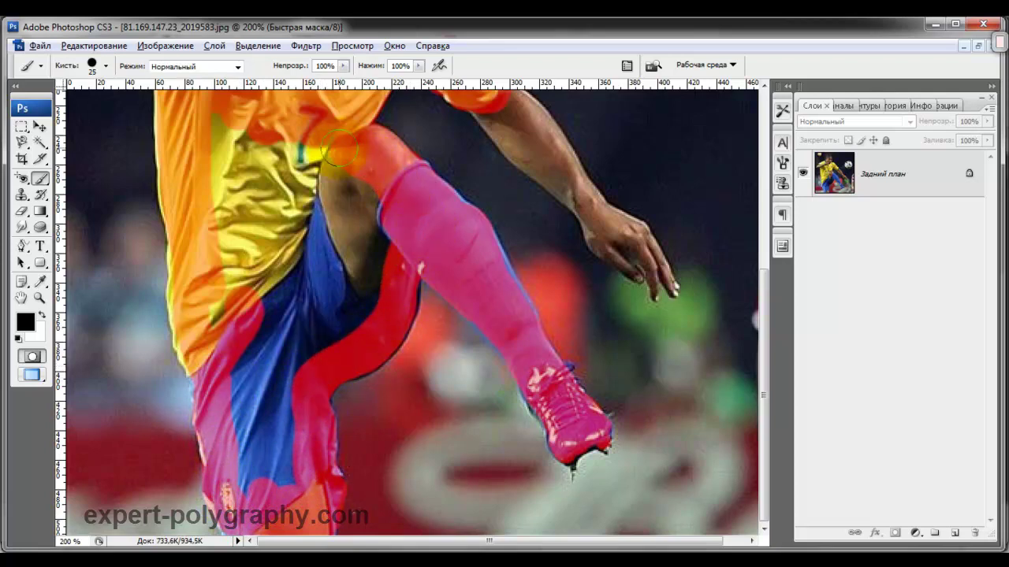
{"action": "left_click_drag", "start_coordinate": [339, 148], "coordinate": [312, 167]}
{"action": "mouse_move", "coordinate": [234, 120]}
{"action": "left_mouse_down"}
{"action": "mouse_move", "coordinate": [225, 394]}
{"action": "mouse_move", "coordinate": [217, 358]}
{"action": "mouse_move", "coordinate": [247, 473]}
{"action": "mouse_move", "coordinate": [247, 450]}
{"action": "mouse_move", "coordinate": [282, 473]}
{"action": "mouse_move", "coordinate": [281, 413]}
{"action": "mouse_move", "coordinate": [302, 323]}
{"action": "left_mouse_up"}
{"action": "key", "text": "bracketright"}
{"action": "key", "text": "bracketright"}
{"action": "left_click_drag", "start_coordinate": [391, 228], "coordinate": [331, 323]}
{"action": "mouse_move", "coordinate": [266, 415]}
{"action": "left_mouse_down"}
{"action": "mouse_move", "coordinate": [252, 165]}
{"action": "mouse_move", "coordinate": [346, 189]}
{"action": "mouse_move", "coordinate": [290, 337]}
{"action": "mouse_move", "coordinate": [315, 213]}
{"action": "mouse_move", "coordinate": [339, 252]}
{"action": "mouse_move", "coordinate": [329, 423]}
{"action": "left_mouse_up"}
{"action": "key", "text": "ctrl+plus"}
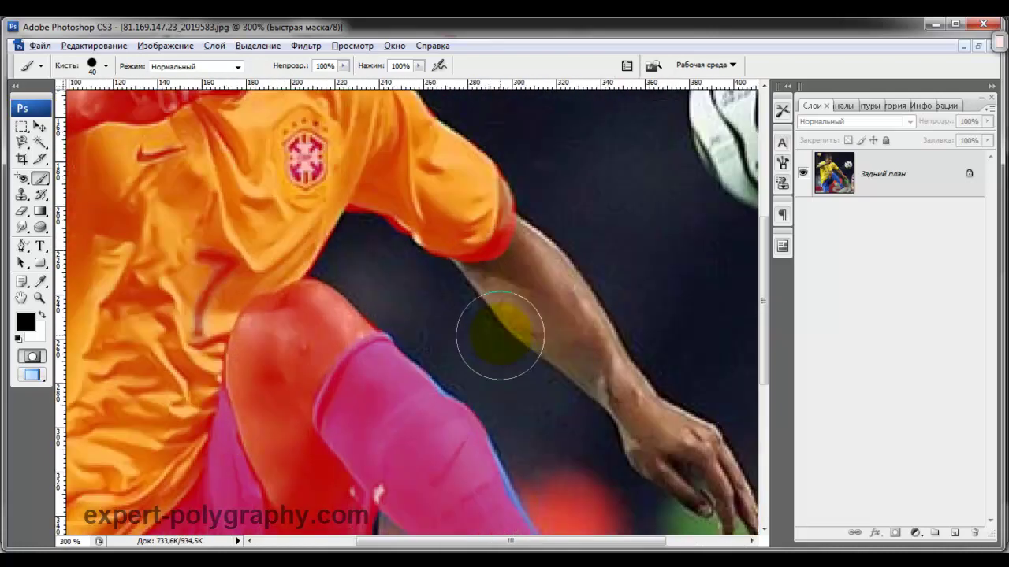
{"action": "mouse_move", "coordinate": [500, 333]}
{"action": "left_mouse_down"}
{"action": "mouse_move", "coordinate": [441, 331]}
{"action": "mouse_move", "coordinate": [356, 268]}
{"action": "left_mouse_up"}
{"action": "key", "text": "bracketleft"}
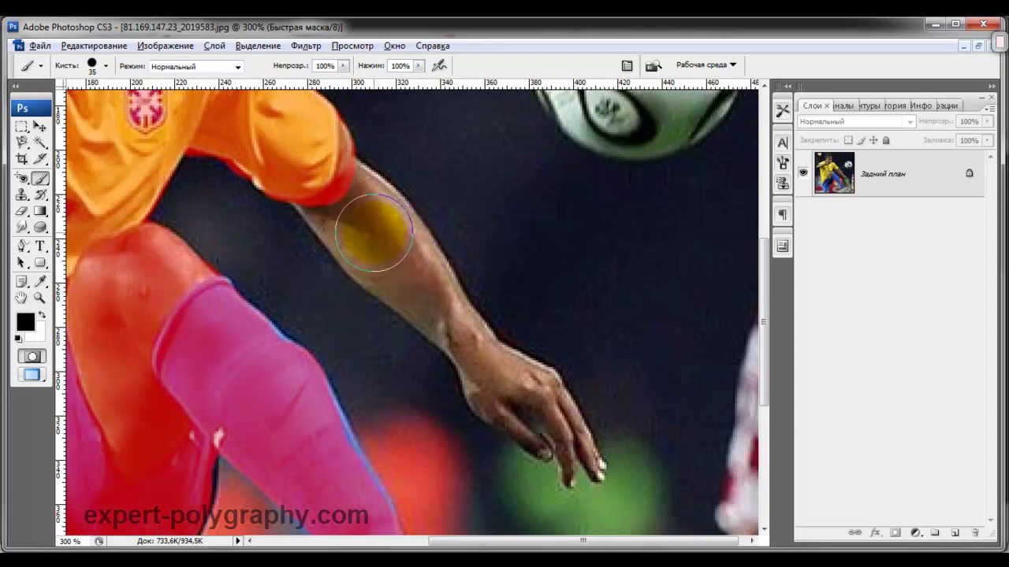
- Mask the footballer's outstretched hand, wrist and remaining forearm gap with a smaller brush
{"action": "key", "text": "bracketleft"}
{"action": "key", "text": "bracketleft"}
{"action": "key", "text": "bracketleft"}
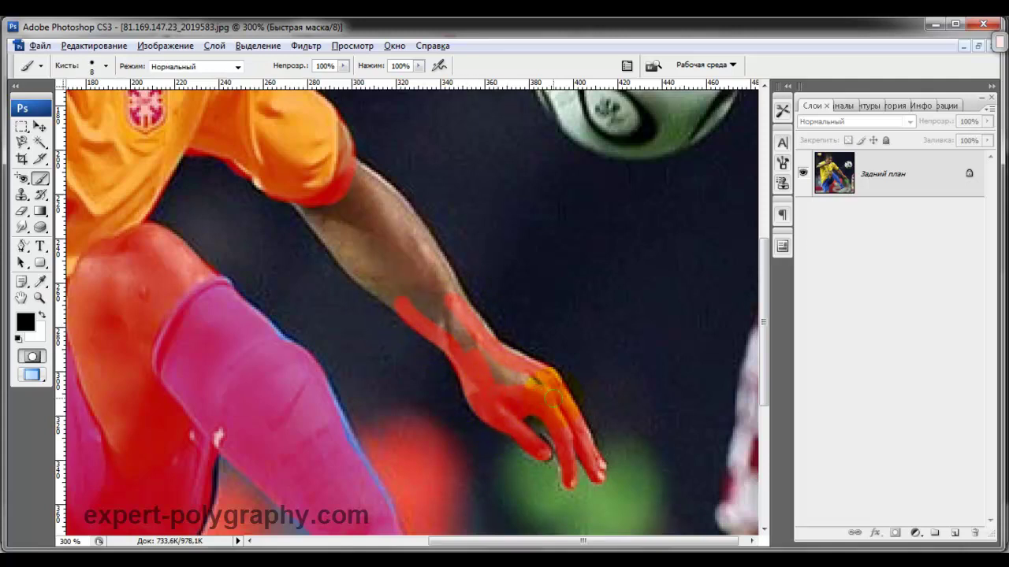
{"action": "left_click_drag", "start_coordinate": [470, 345], "coordinate": [440, 300]}
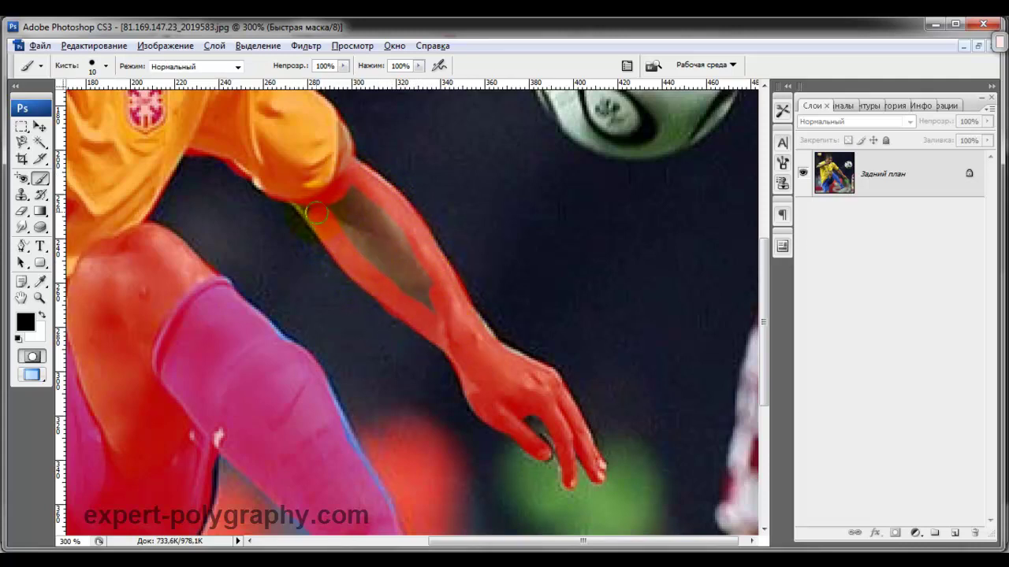
{"action": "left_click_drag", "start_coordinate": [346, 221], "coordinate": [408, 284]}
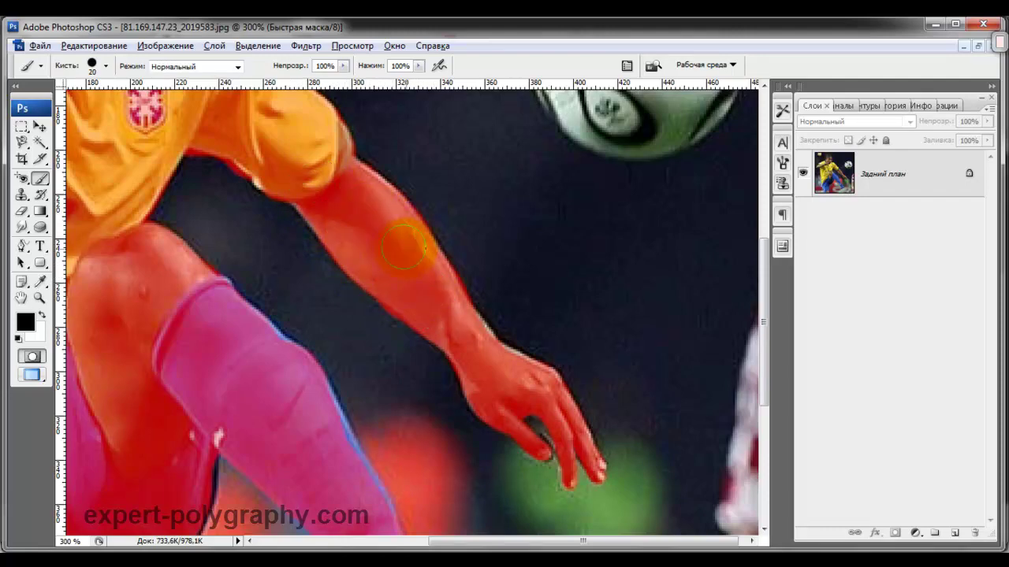
{"action": "key", "text": "ctrl+minus"}
{"action": "scroll", "coordinate": [472, 300], "scroll_direction": "up", "scroll_amount": 3}
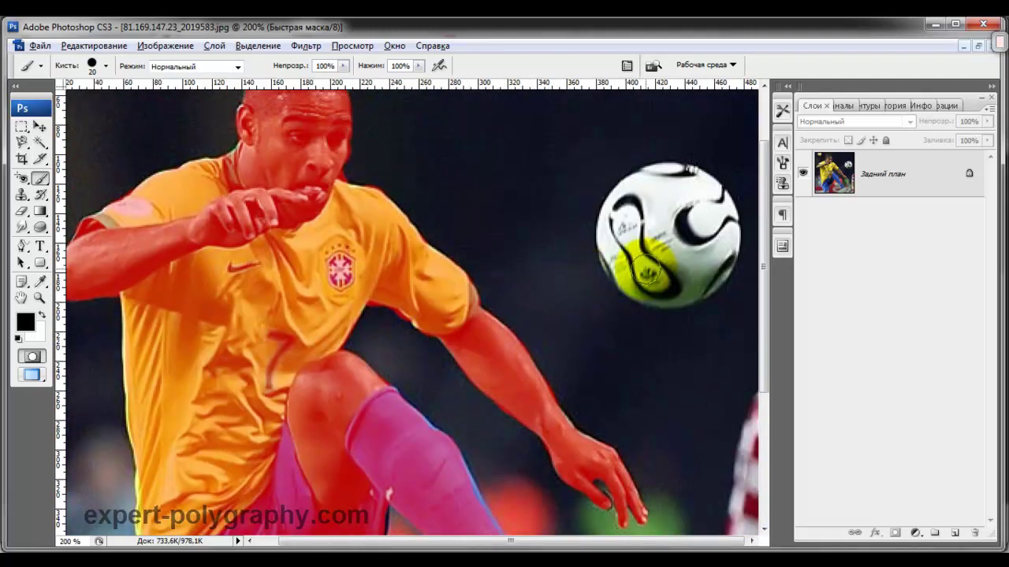
- Add the ball to the quick mask at 300% zoom with a 20 brush
{"action": "key", "text": "ctrl+plus"}
{"action": "left_click_drag", "start_coordinate": [639, 247], "coordinate": [465, 278]}
{"action": "mouse_move", "coordinate": [598, 303]}
{"action": "left_mouse_down"}
{"action": "mouse_move", "coordinate": [557, 281]}
{"action": "mouse_move", "coordinate": [567, 285]}
{"action": "mouse_move", "coordinate": [536, 252]}
{"action": "mouse_move", "coordinate": [531, 225]}
{"action": "mouse_move", "coordinate": [540, 259]}
{"action": "mouse_move", "coordinate": [580, 277]}
{"action": "mouse_move", "coordinate": [545, 236]}
{"action": "mouse_move", "coordinate": [541, 281]}
{"action": "mouse_move", "coordinate": [535, 225]}
{"action": "mouse_move", "coordinate": [563, 158]}
{"action": "mouse_move", "coordinate": [637, 150]}
{"action": "mouse_move", "coordinate": [602, 153]}
{"action": "mouse_move", "coordinate": [675, 162]}
{"action": "mouse_move", "coordinate": [707, 234]}
{"action": "mouse_move", "coordinate": [676, 294]}
{"action": "mouse_move", "coordinate": [651, 309]}
{"action": "mouse_move", "coordinate": [619, 315]}
{"action": "mouse_move", "coordinate": [653, 263]}
{"action": "mouse_move", "coordinate": [637, 263]}
{"action": "mouse_move", "coordinate": [579, 218]}
{"action": "mouse_move", "coordinate": [583, 197]}
{"action": "mouse_move", "coordinate": [622, 167]}
{"action": "mouse_move", "coordinate": [603, 153]}
{"action": "mouse_move", "coordinate": [653, 214]}
{"action": "mouse_move", "coordinate": [669, 187]}
{"action": "mouse_move", "coordinate": [693, 191]}
{"action": "mouse_move", "coordinate": [658, 166]}
{"action": "mouse_move", "coordinate": [638, 201]}
{"action": "left_mouse_up"}
{"action": "key", "text": "bracketright"}
{"action": "key", "text": "ctrl+minus"}
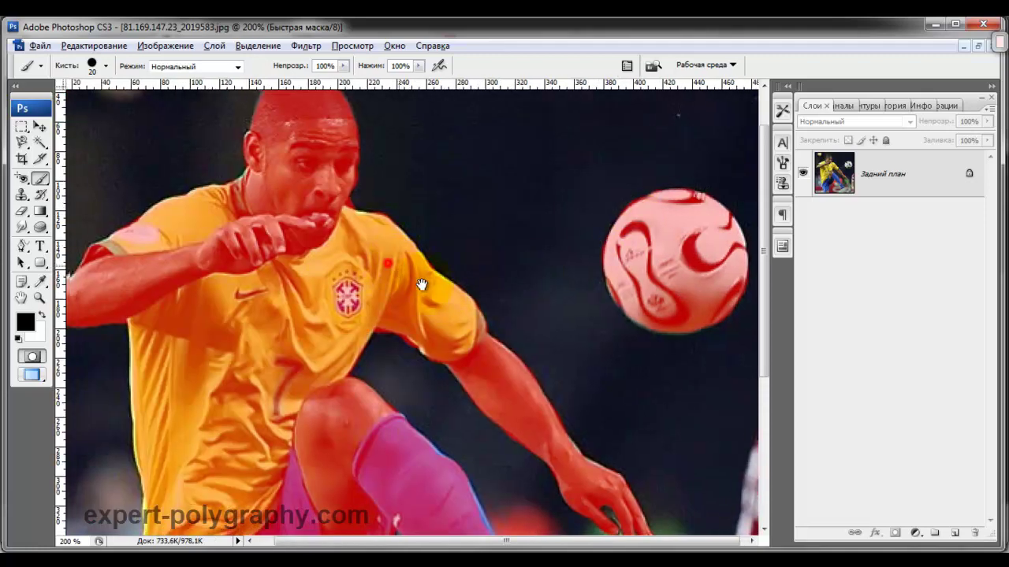
{"action": "scroll", "coordinate": [386, 264], "scroll_direction": "up", "scroll_amount": 2}
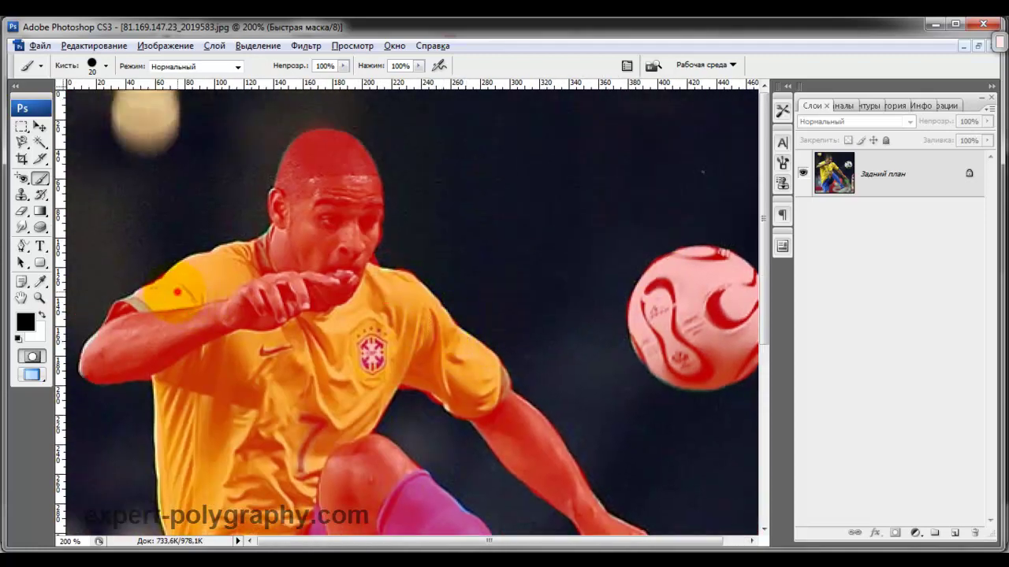
- Touch up the mask on the cheek and trim the overlay along the shoulder edge
{"action": "key", "text": "ctrl+plus"}
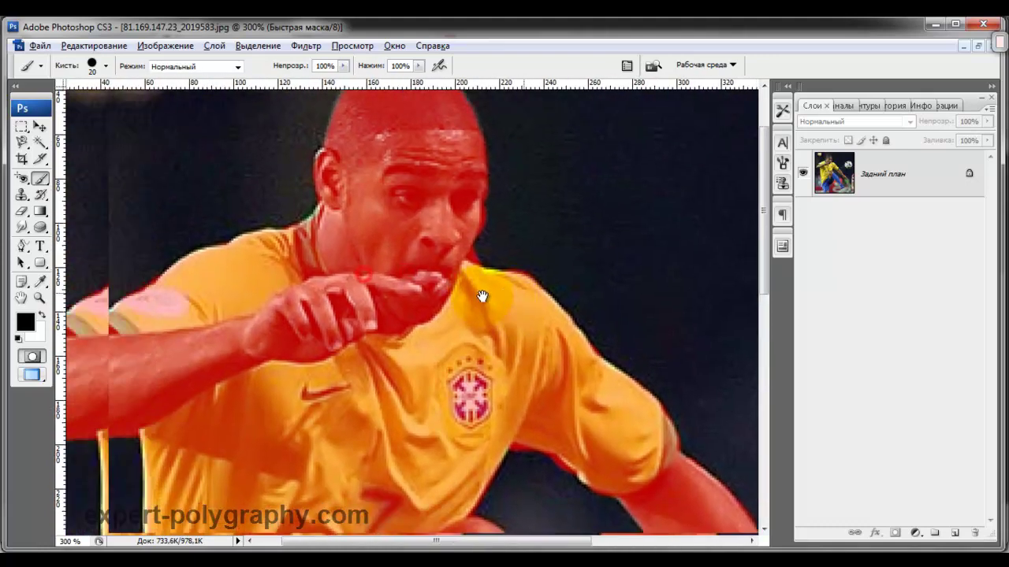
{"action": "key", "text": "ctrl+plus"}
{"action": "left_click_drag", "start_coordinate": [489, 285], "coordinate": [419, 371]}
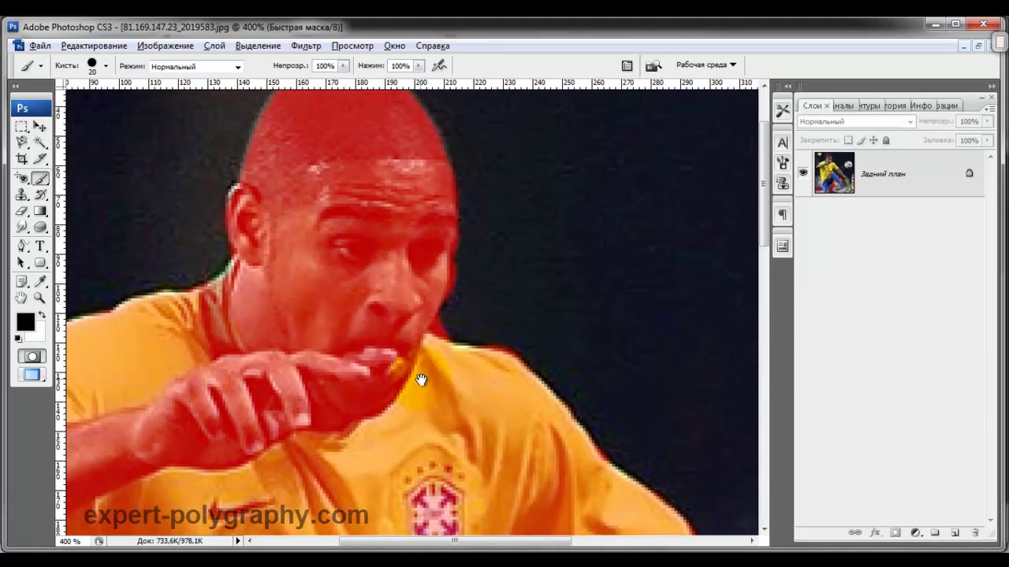
{"action": "left_click_drag", "start_coordinate": [398, 293], "coordinate": [347, 281]}
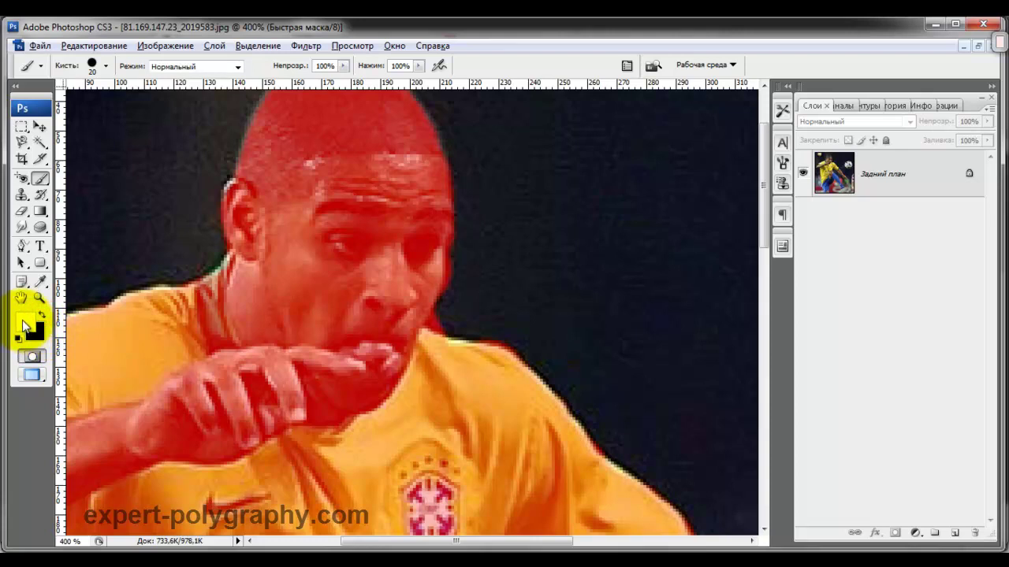
{"action": "left_click_drag", "start_coordinate": [158, 298], "coordinate": [126, 301]}
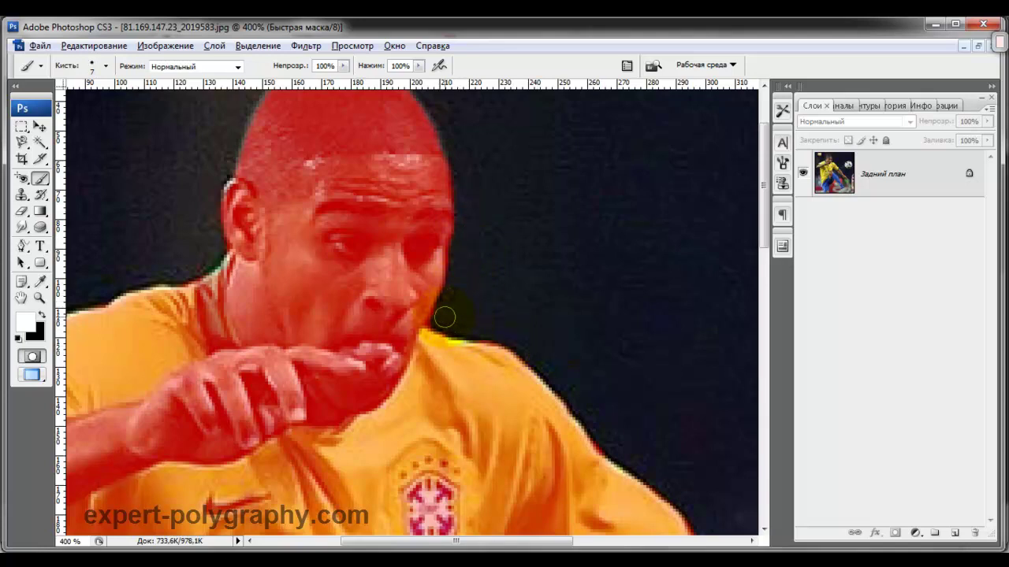
{"action": "key", "text": "ctrl+0"}
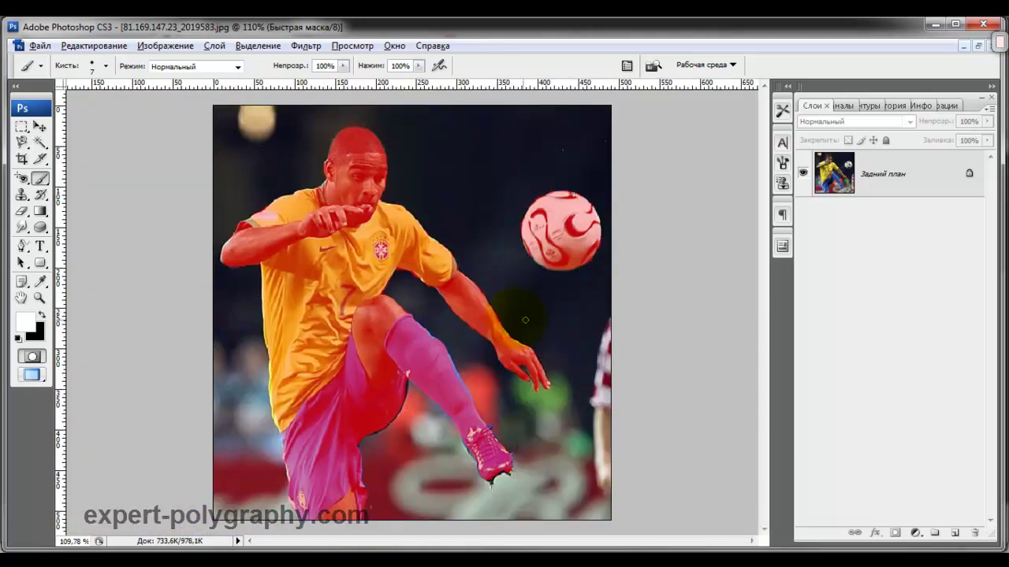
- Turn the quick mask into a selection, undoing an accidental white background fill
{"action": "left_click", "coordinate": [33, 355]}
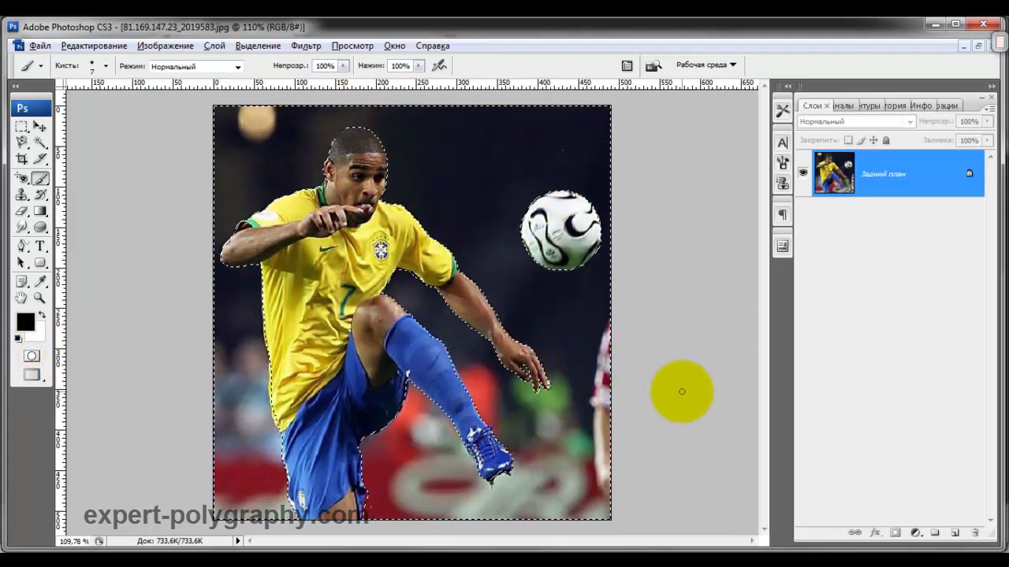
{"action": "left_click", "coordinate": [679, 339]}
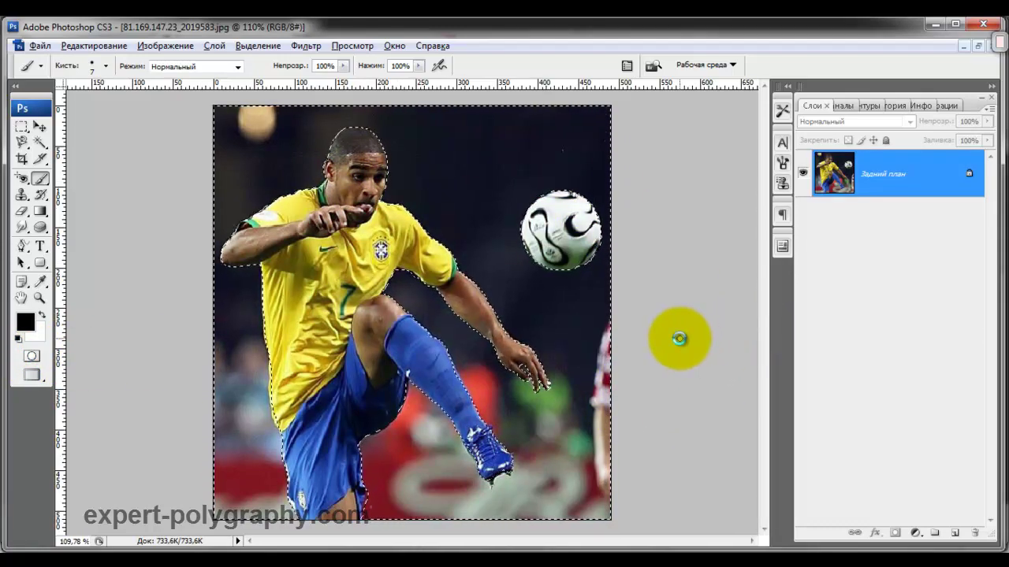
{"action": "key", "text": "Delete"}
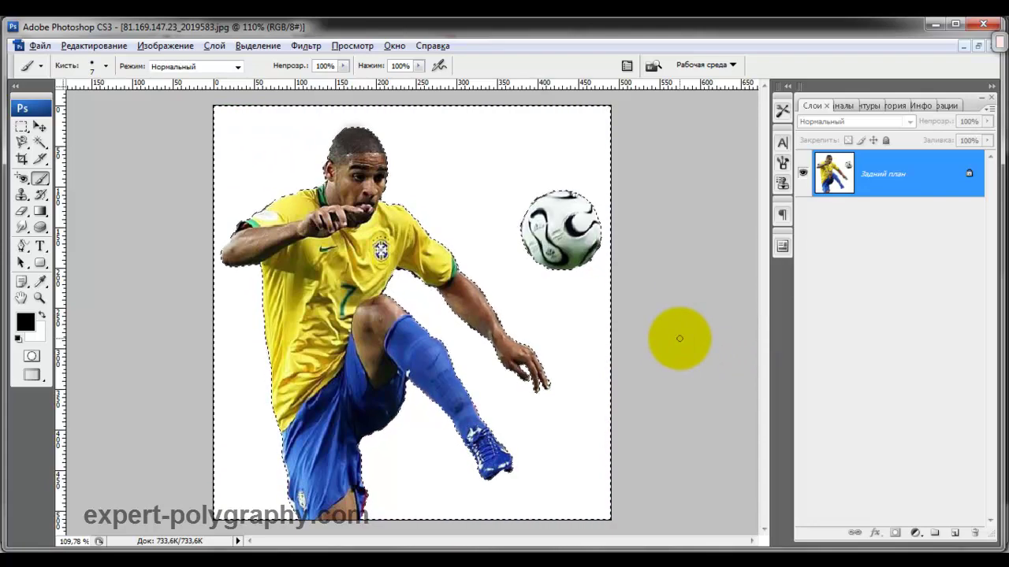
{"action": "key", "text": "ctrl+z"}
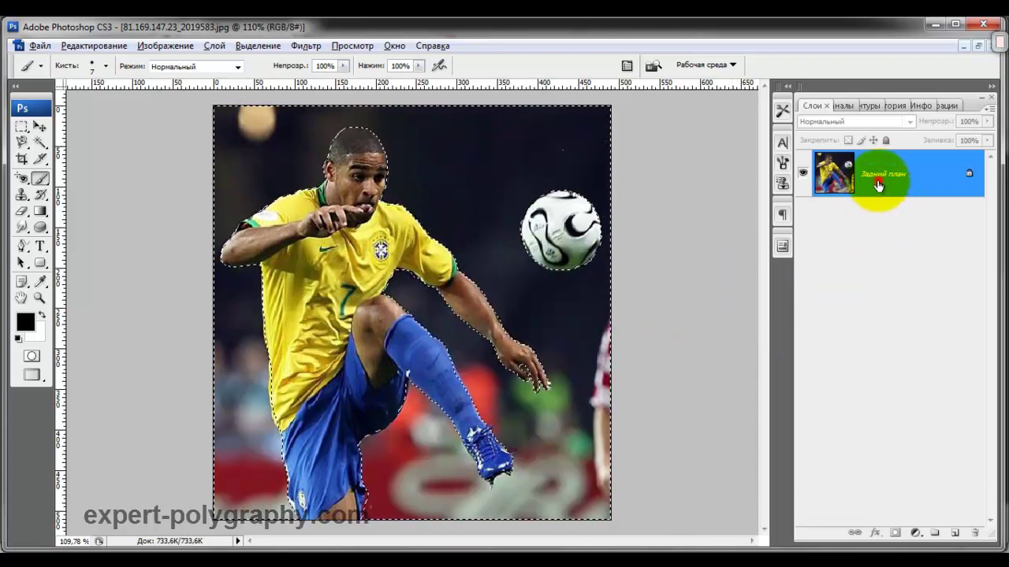
- Convert the Background to Слой 0, delete the background around the player, and deselect
{"action": "double_click", "coordinate": [877, 180]}
{"action": "key", "text": "Return"}
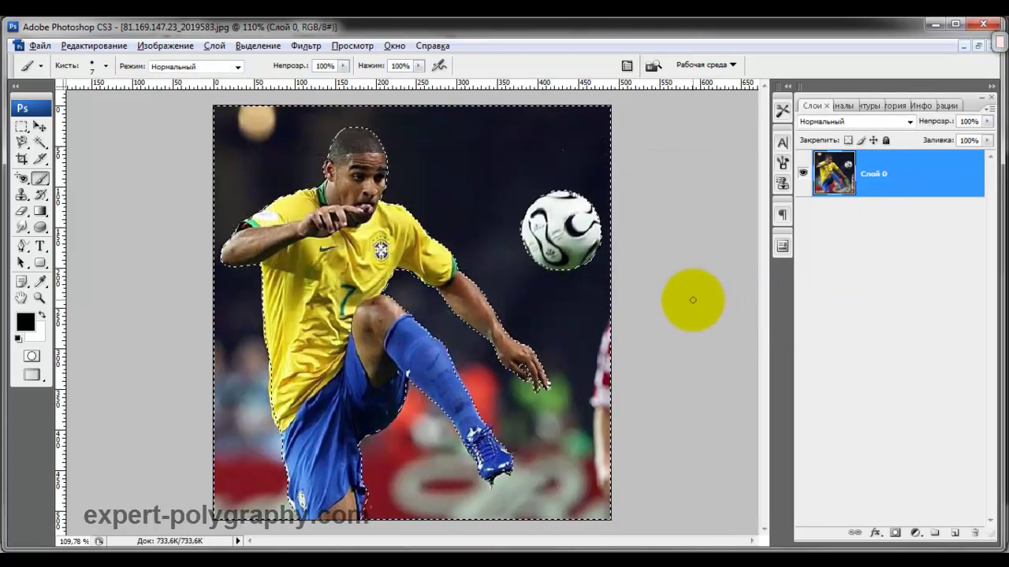
{"action": "key", "text": "Delete"}
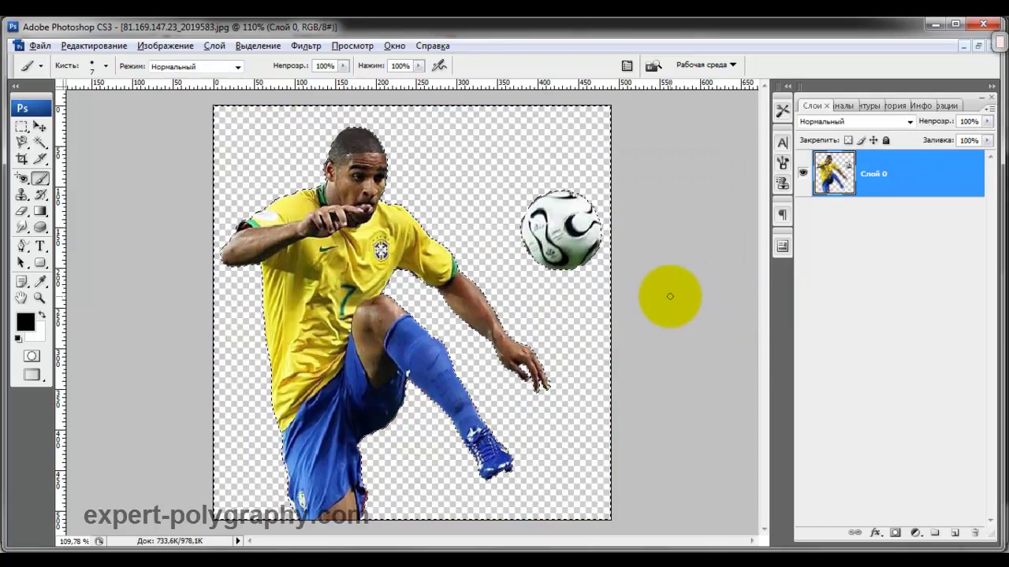
{"action": "key", "text": "ctrl+d"}
{"action": "key", "text": "ctrl+Tab"}
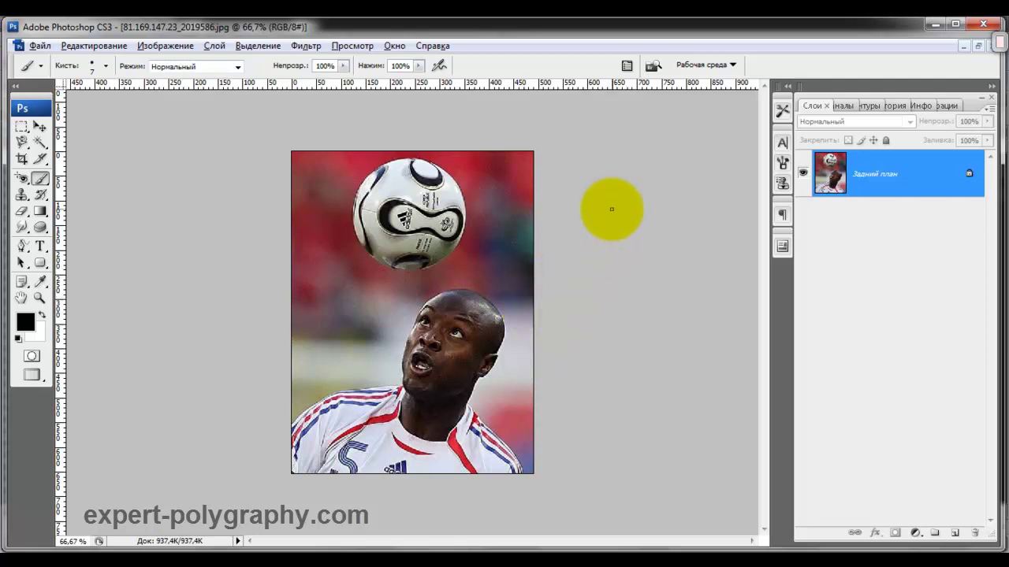
- Convert the heading-player photo's Background into Слой 0 and view it at 100%
{"action": "key", "text": "ctrl+plus"}
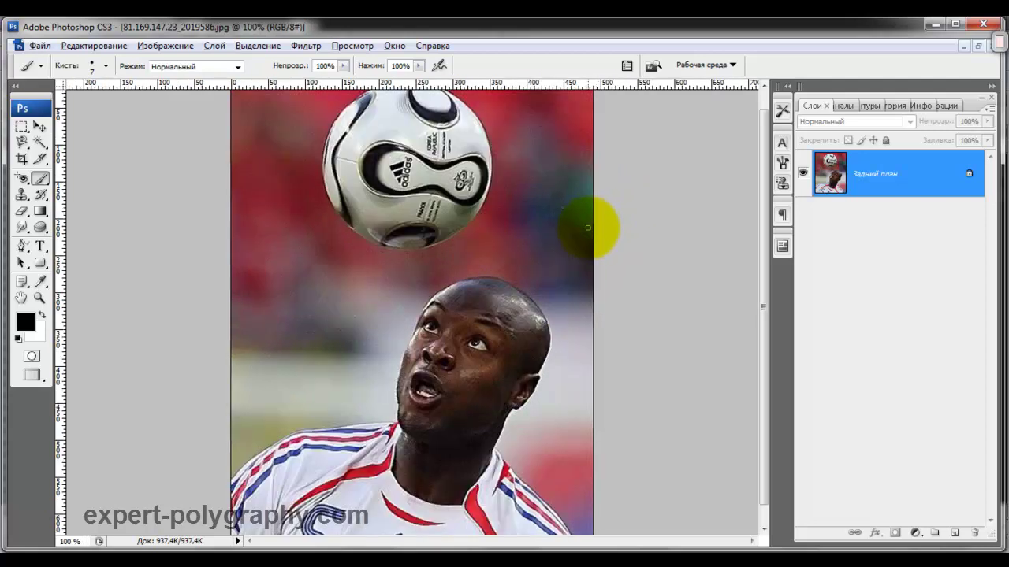
{"action": "scroll", "coordinate": [615, 244], "scroll_direction": "up", "scroll_amount": 1}
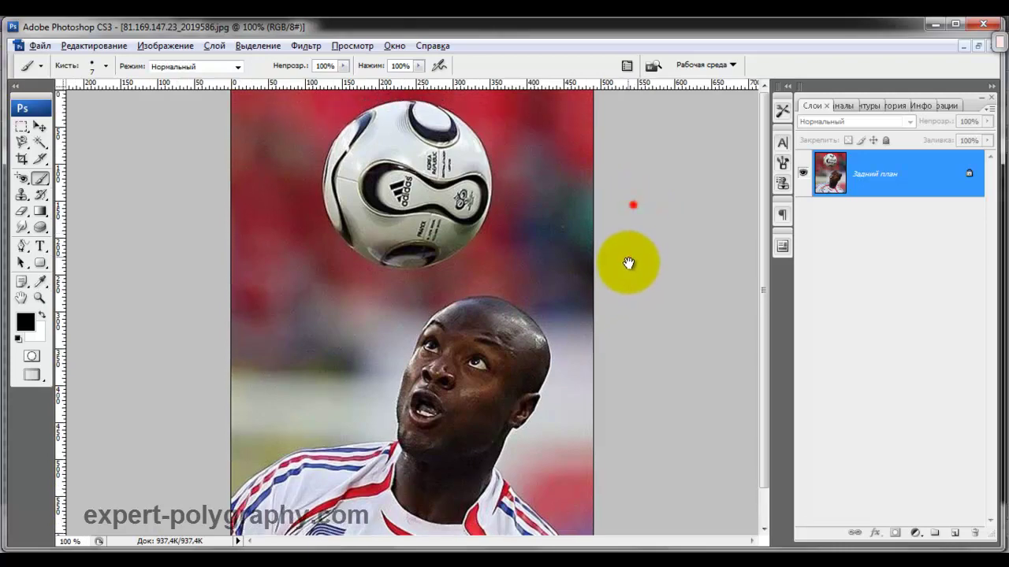
{"action": "double_click", "coordinate": [873, 177]}
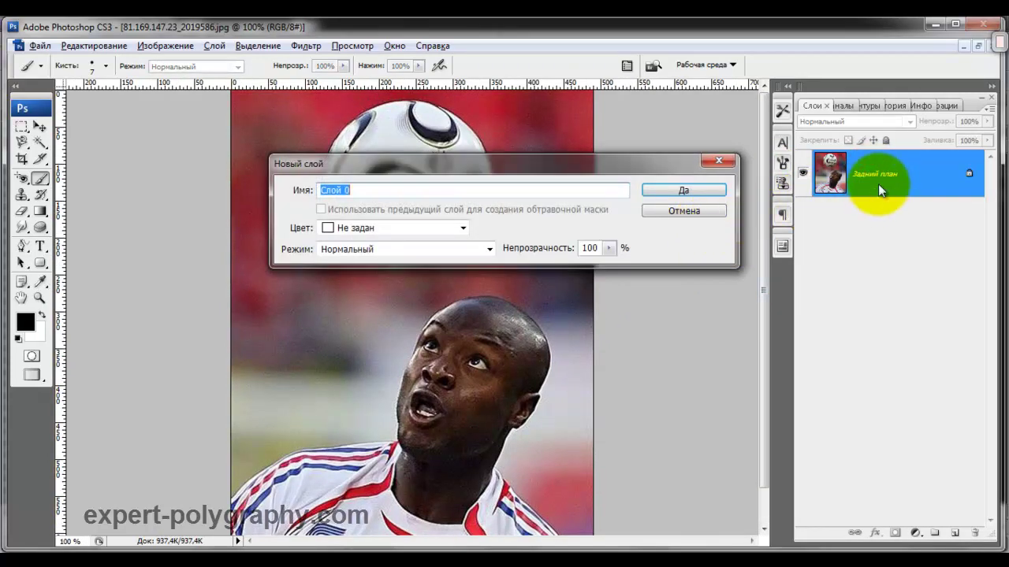
{"action": "left_click", "coordinate": [692, 191]}
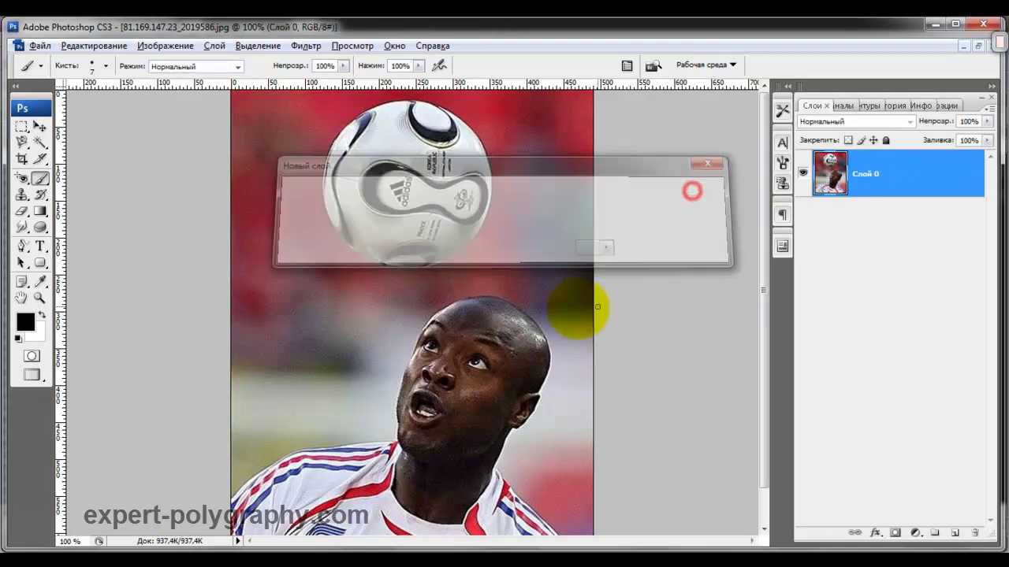
{"action": "key", "text": "ctrl+minus"}
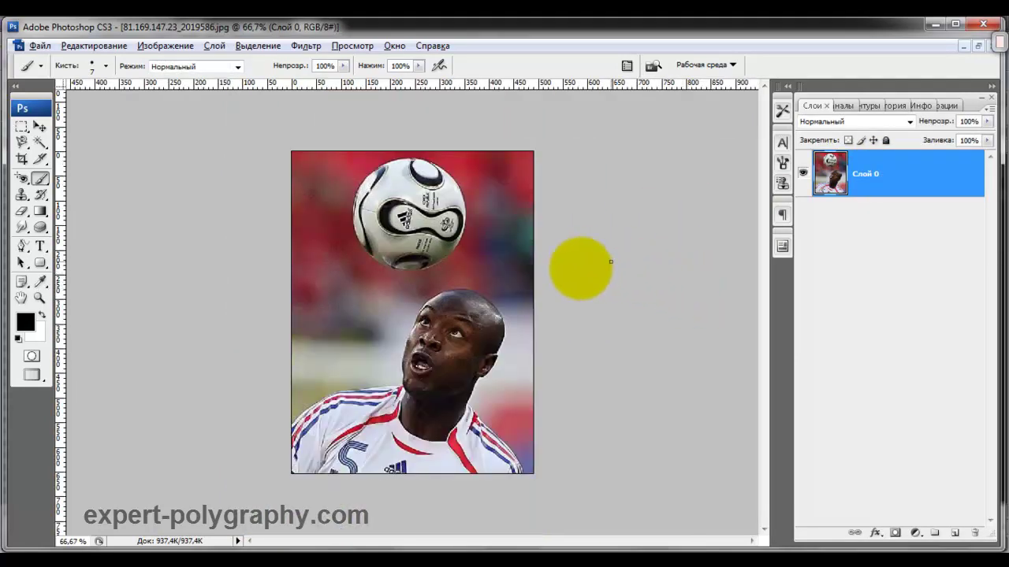
{"action": "key", "text": "ctrl+plus"}
{"action": "left_click_drag", "start_coordinate": [575, 205], "coordinate": [565, 272]}
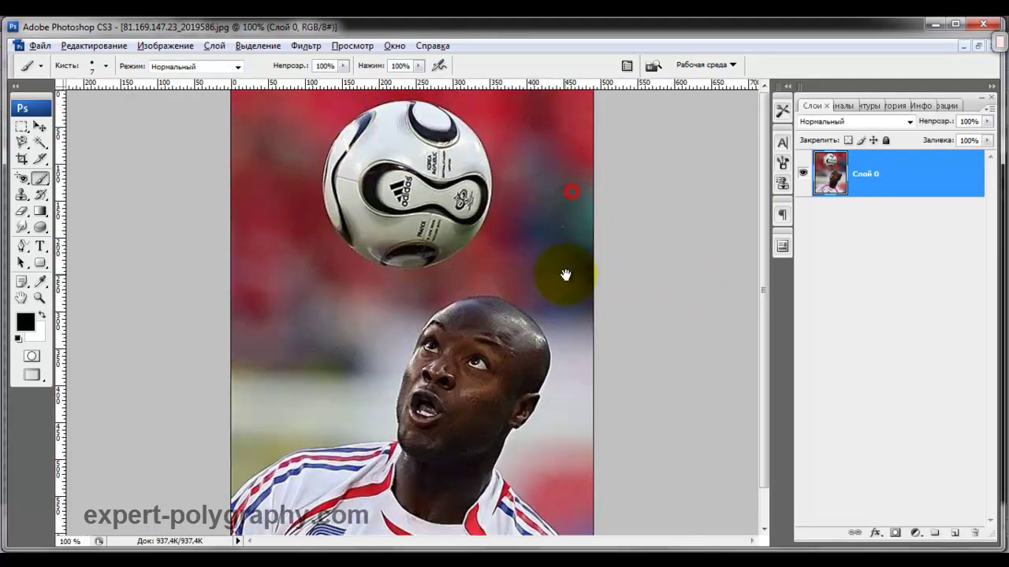
{"action": "left_click", "coordinate": [23, 211]}
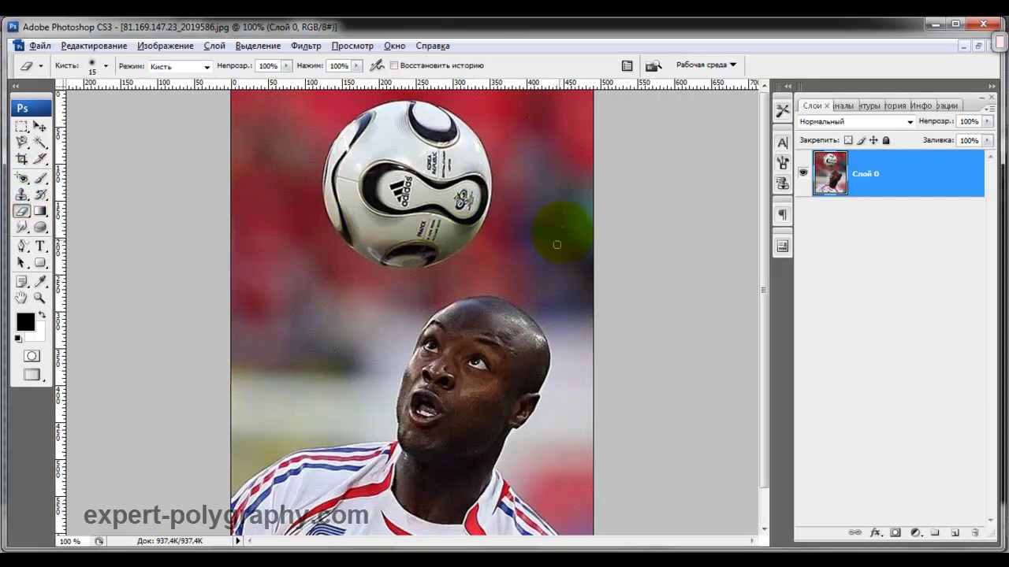
- Erase the background along the photo's right edge with an enlarged eraser
{"action": "mouse_move", "coordinate": [580, 182]}
{"action": "left_mouse_down"}
{"action": "mouse_move", "coordinate": [596, 223]}
{"action": "mouse_move", "coordinate": [597, 208]}
{"action": "left_mouse_up"}
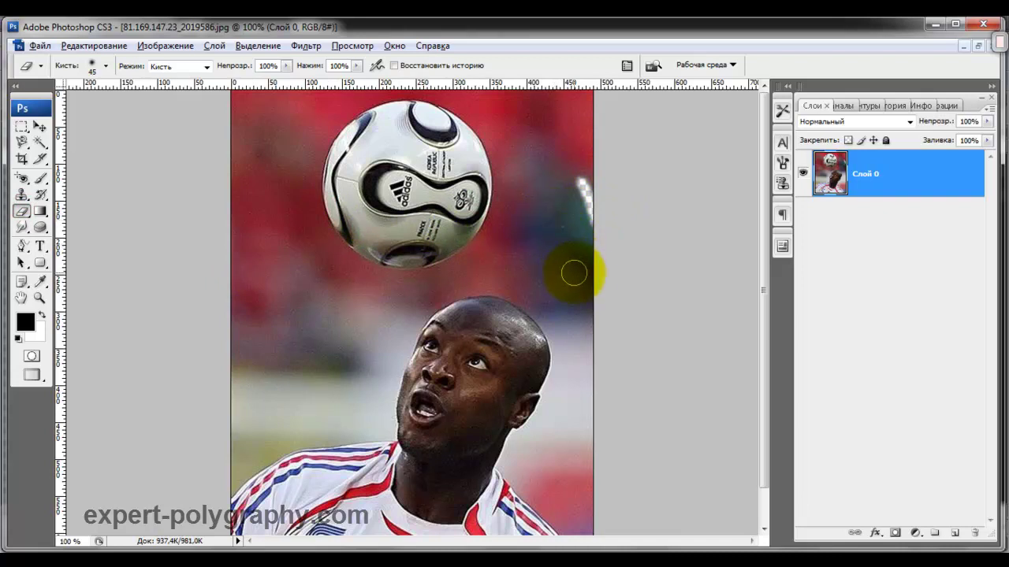
{"action": "mouse_move", "coordinate": [574, 272]}
{"action": "left_mouse_down"}
{"action": "mouse_move", "coordinate": [564, 260]}
{"action": "mouse_move", "coordinate": [606, 316]}
{"action": "mouse_move", "coordinate": [406, 214]}
{"action": "left_mouse_up"}
{"action": "key", "text": "bracketright"}
{"action": "key", "text": "bracketright"}
{"action": "key", "text": "bracketright"}
{"action": "key", "text": "ctrl+plus"}
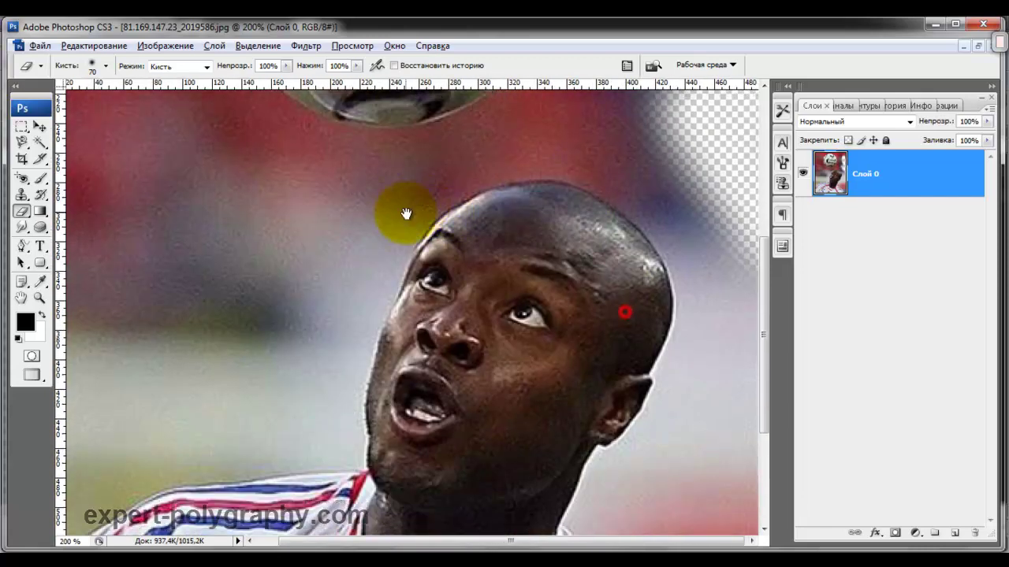
{"action": "key", "text": "p"}
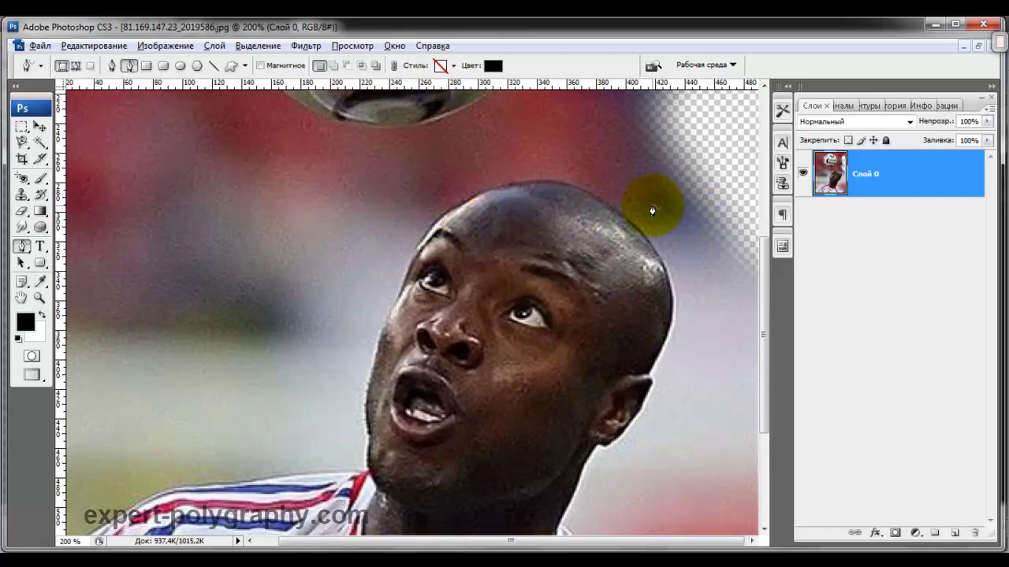
{"action": "key", "text": "e"}
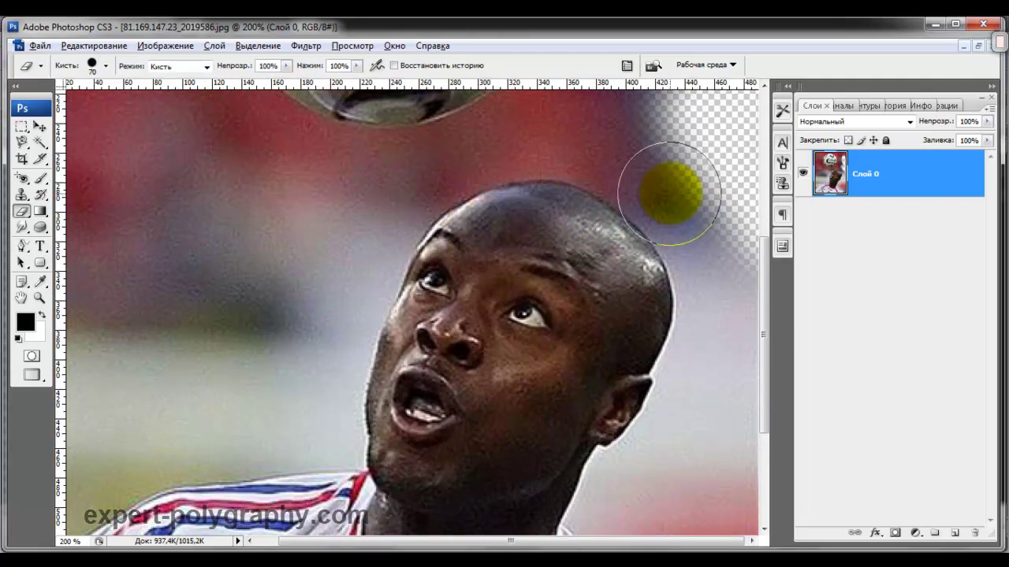
{"action": "key", "text": "bracketleft"}
- Erase the red background beside the right of the player's head, ear and neck
{"action": "left_click_drag", "start_coordinate": [669, 191], "coordinate": [683, 227]}
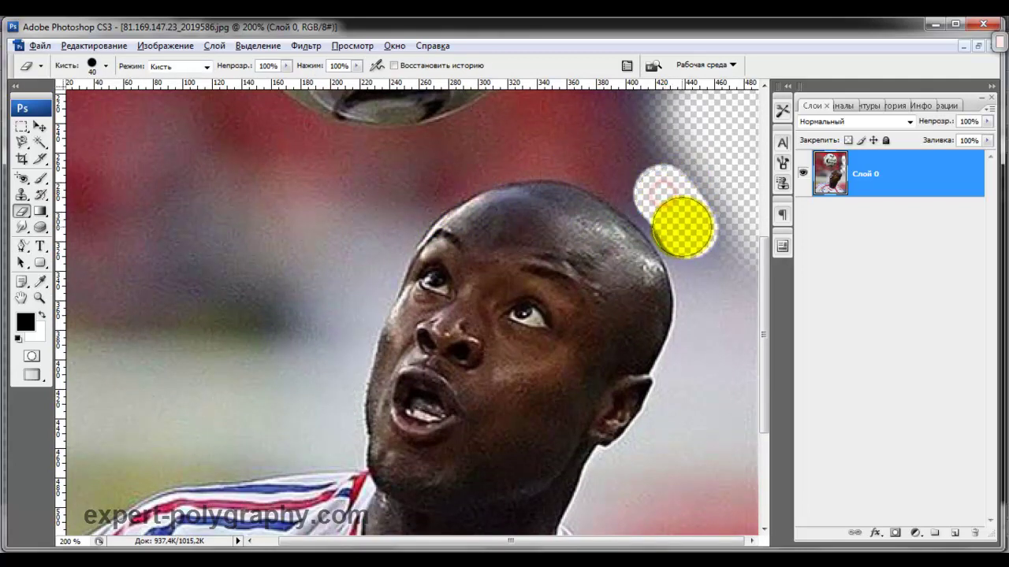
{"action": "left_click", "coordinate": [660, 209]}
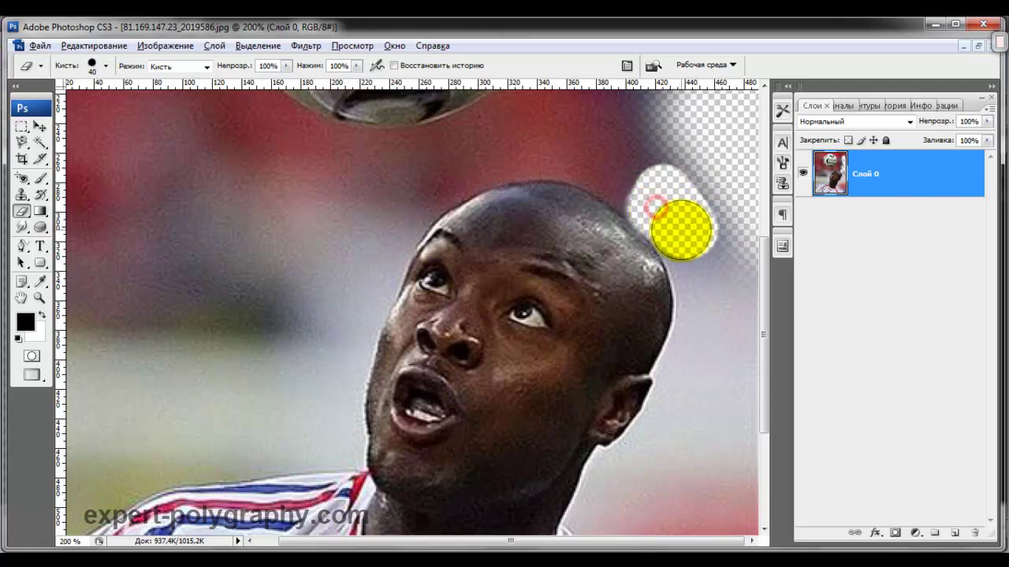
{"action": "mouse_move", "coordinate": [682, 229]}
{"action": "left_mouse_down"}
{"action": "mouse_move", "coordinate": [729, 359]}
{"action": "mouse_move", "coordinate": [687, 373]}
{"action": "left_mouse_up"}
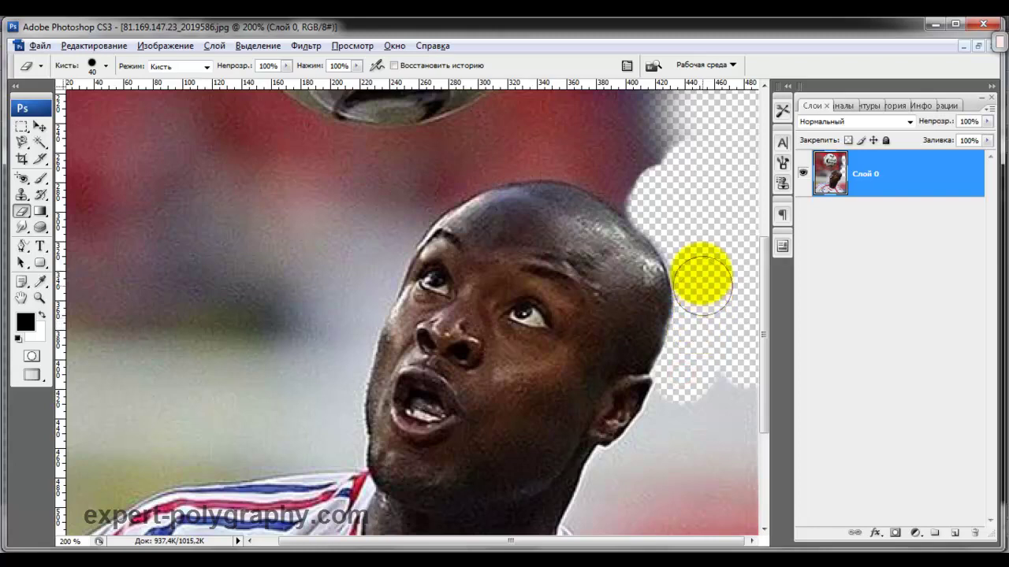
{"action": "scroll", "coordinate": [723, 386], "scroll_direction": "down", "scroll_amount": 5}
{"action": "mouse_move", "coordinate": [685, 264]}
{"action": "left_mouse_down"}
{"action": "mouse_move", "coordinate": [618, 314]}
{"action": "mouse_move", "coordinate": [607, 341]}
{"action": "mouse_move", "coordinate": [622, 387]}
{"action": "mouse_move", "coordinate": [720, 484]}
{"action": "mouse_move", "coordinate": [643, 318]}
{"action": "mouse_move", "coordinate": [703, 232]}
{"action": "mouse_move", "coordinate": [702, 353]}
{"action": "mouse_move", "coordinate": [733, 225]}
{"action": "mouse_move", "coordinate": [733, 455]}
{"action": "left_mouse_up"}
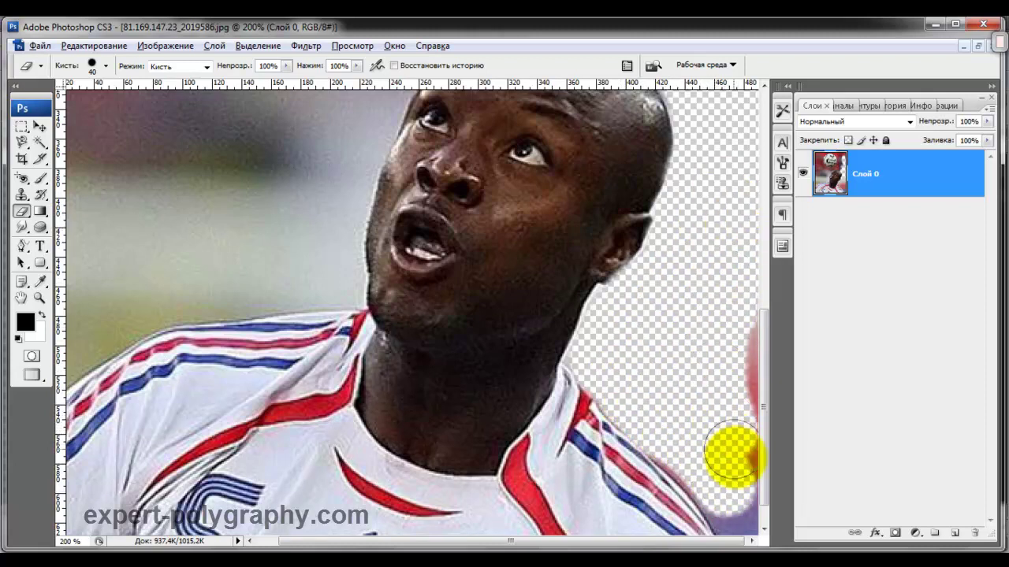
{"action": "key", "text": "ctrl+minus"}
{"action": "scroll", "coordinate": [683, 292], "scroll_direction": "up", "scroll_amount": 5}
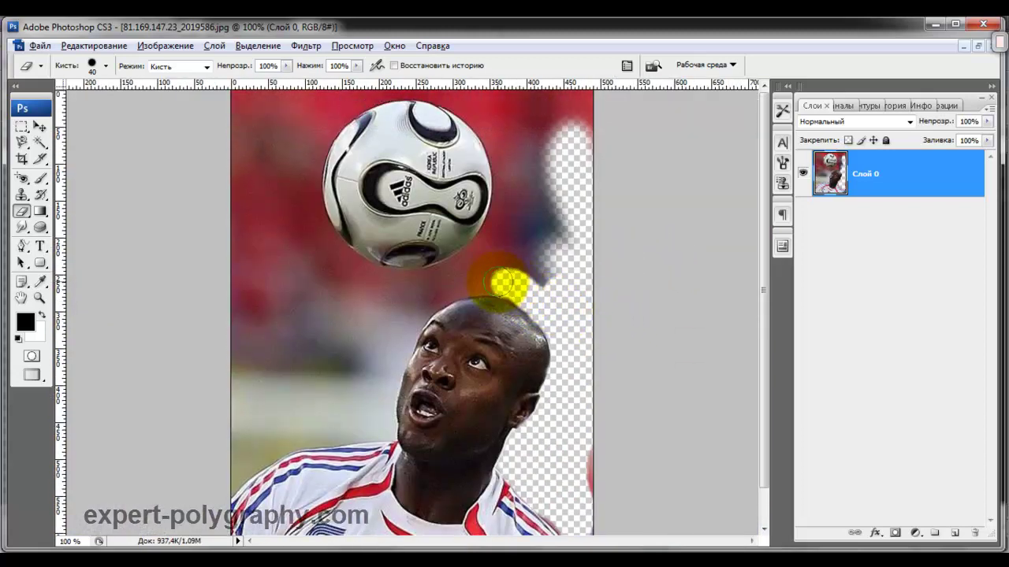
- At 200% zoom with a smaller eraser, clear the red background between the ball and the player's head
{"action": "mouse_move", "coordinate": [481, 279]}
{"action": "left_mouse_down"}
{"action": "mouse_move", "coordinate": [522, 266]}
{"action": "mouse_move", "coordinate": [513, 265]}
{"action": "mouse_move", "coordinate": [523, 243]}
{"action": "mouse_move", "coordinate": [539, 251]}
{"action": "mouse_move", "coordinate": [531, 207]}
{"action": "mouse_move", "coordinate": [558, 108]}
{"action": "mouse_move", "coordinate": [576, 134]}
{"action": "left_mouse_up"}
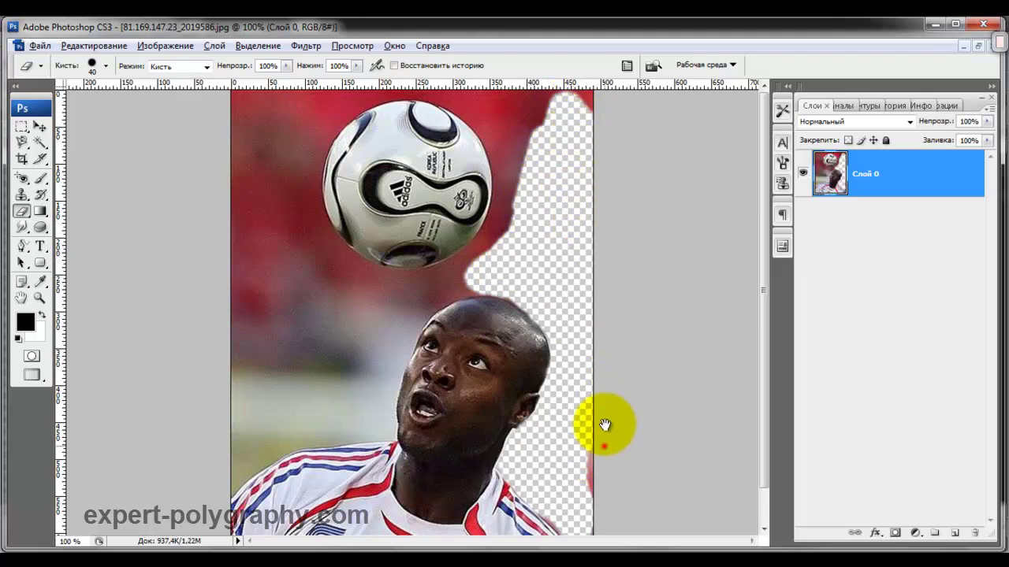
{"action": "scroll", "coordinate": [601, 421], "scroll_direction": "down", "scroll_amount": 3}
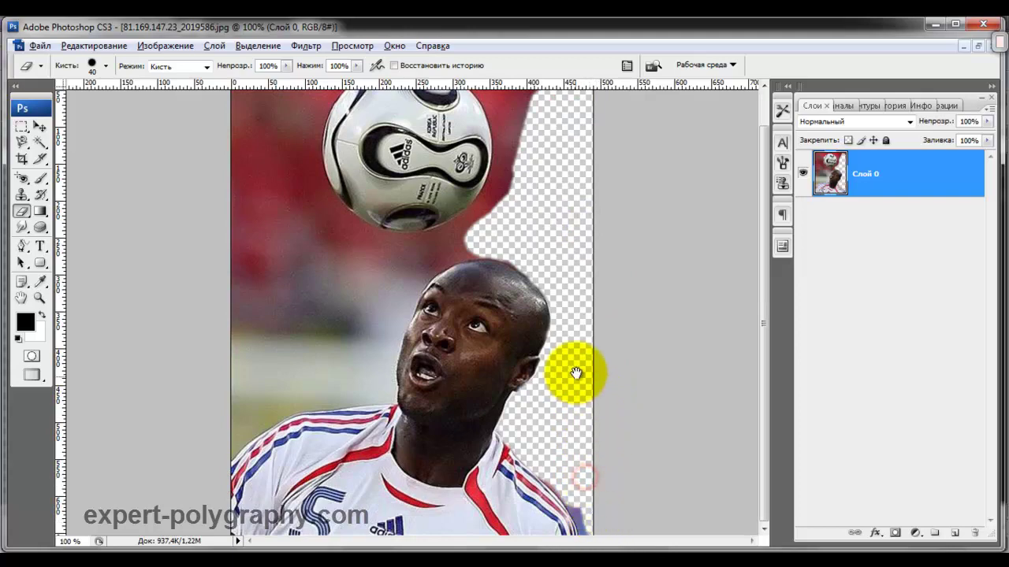
{"action": "scroll", "coordinate": [576, 373], "scroll_direction": "up", "scroll_amount": 3}
{"action": "key", "text": "ctrl+plus"}
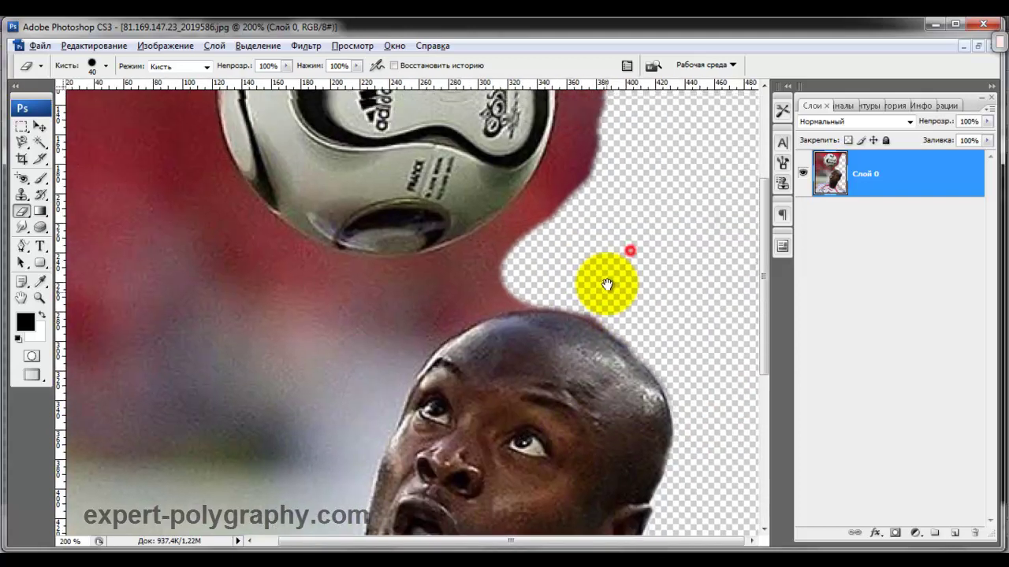
{"action": "scroll", "coordinate": [604, 281], "scroll_direction": "up", "scroll_amount": 3}
{"action": "scroll", "coordinate": [551, 243], "scroll_direction": "down", "scroll_amount": 3}
{"action": "key", "text": "bracketleft"}
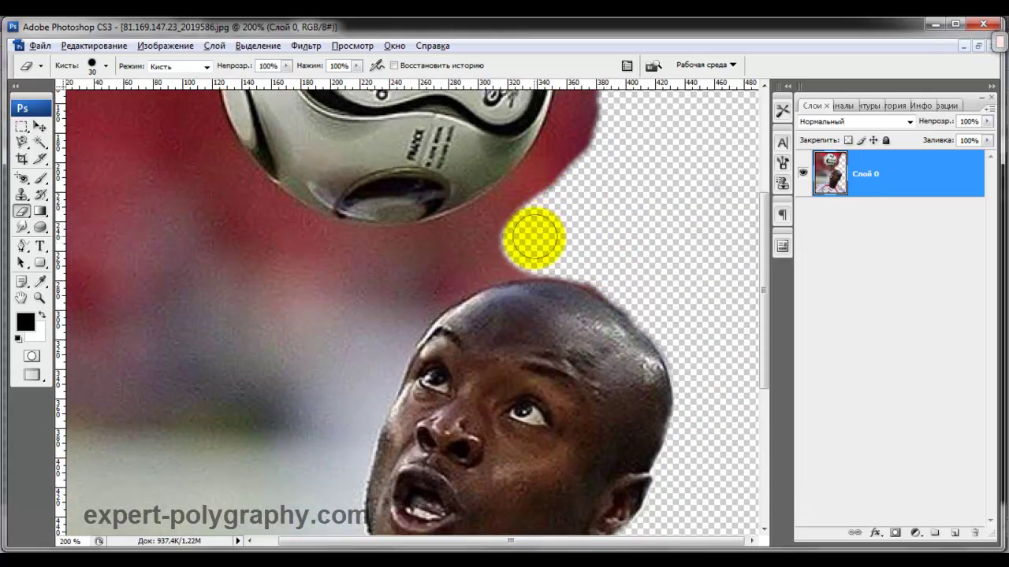
{"action": "mouse_move", "coordinate": [527, 245]}
{"action": "left_mouse_down"}
{"action": "mouse_move", "coordinate": [416, 275]}
{"action": "mouse_move", "coordinate": [444, 271]}
{"action": "left_mouse_up"}
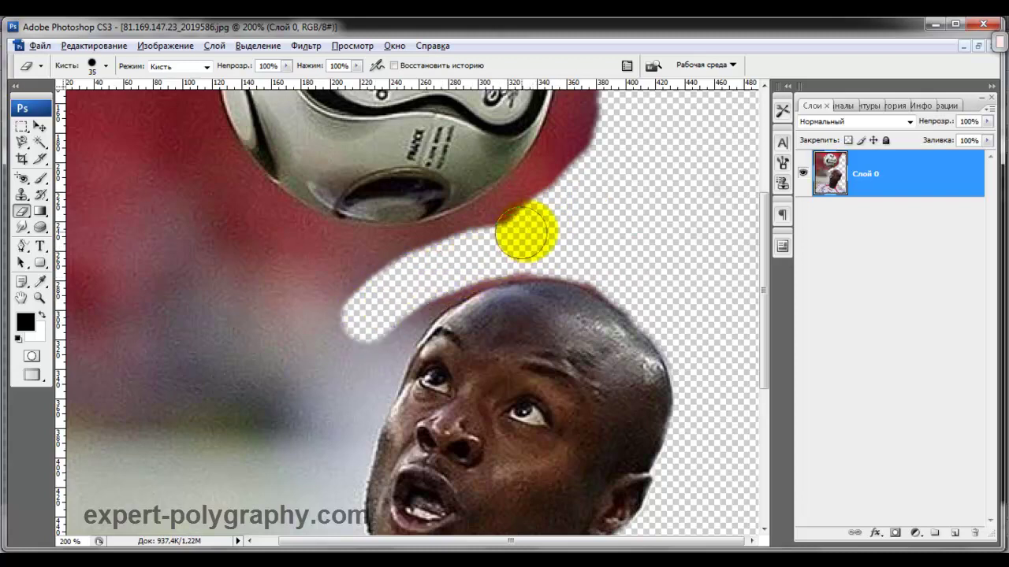
{"action": "mouse_move", "coordinate": [526, 230]}
{"action": "left_mouse_down"}
{"action": "mouse_move", "coordinate": [439, 268]}
{"action": "mouse_move", "coordinate": [513, 213]}
{"action": "mouse_move", "coordinate": [426, 251]}
{"action": "mouse_move", "coordinate": [354, 254]}
{"action": "mouse_move", "coordinate": [290, 229]}
{"action": "left_mouse_up"}
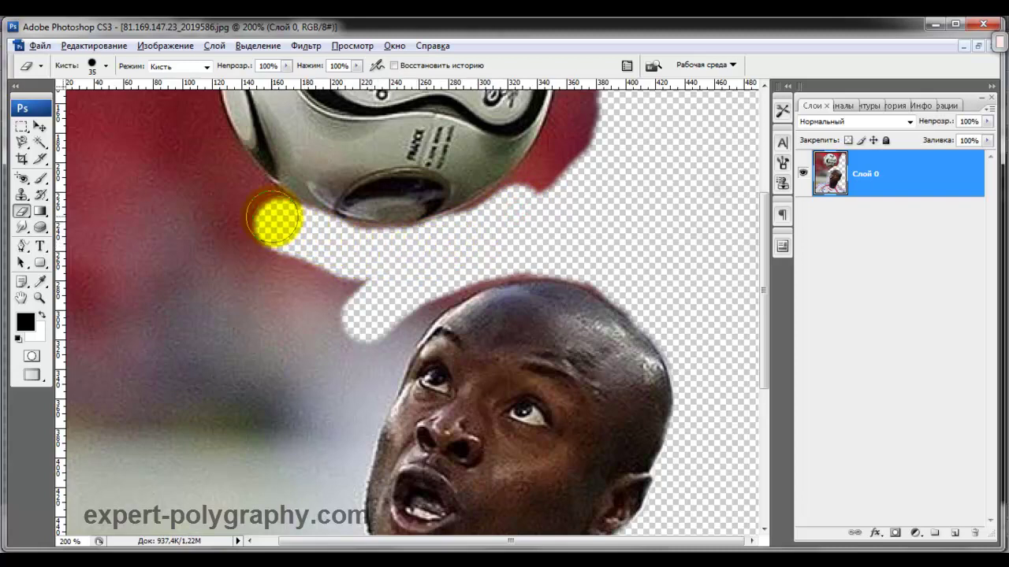
{"action": "mouse_move", "coordinate": [253, 201]}
{"action": "left_mouse_down"}
{"action": "mouse_move", "coordinate": [234, 173]}
{"action": "mouse_move", "coordinate": [220, 175]}
{"action": "mouse_move", "coordinate": [341, 307]}
{"action": "mouse_move", "coordinate": [575, 198]}
{"action": "mouse_move", "coordinate": [505, 323]}
{"action": "mouse_move", "coordinate": [529, 326]}
{"action": "mouse_move", "coordinate": [563, 288]}
{"action": "mouse_move", "coordinate": [590, 225]}
{"action": "mouse_move", "coordinate": [600, 152]}
{"action": "mouse_move", "coordinate": [556, 294]}
{"action": "left_mouse_up"}
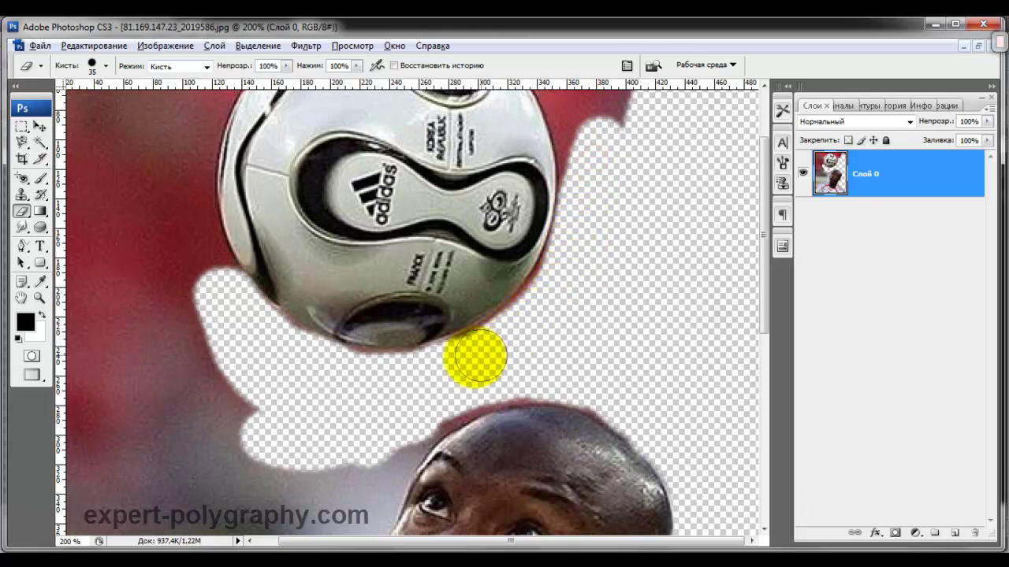
- Erase the remaining red backdrop along the ball's left, lower and right edges
{"action": "scroll", "coordinate": [308, 367], "scroll_direction": "up", "scroll_amount": 2}
{"action": "mouse_move", "coordinate": [263, 390]}
{"action": "left_mouse_down"}
{"action": "mouse_move", "coordinate": [226, 342]}
{"action": "mouse_move", "coordinate": [207, 171]}
{"action": "mouse_move", "coordinate": [207, 184]}
{"action": "left_mouse_up"}
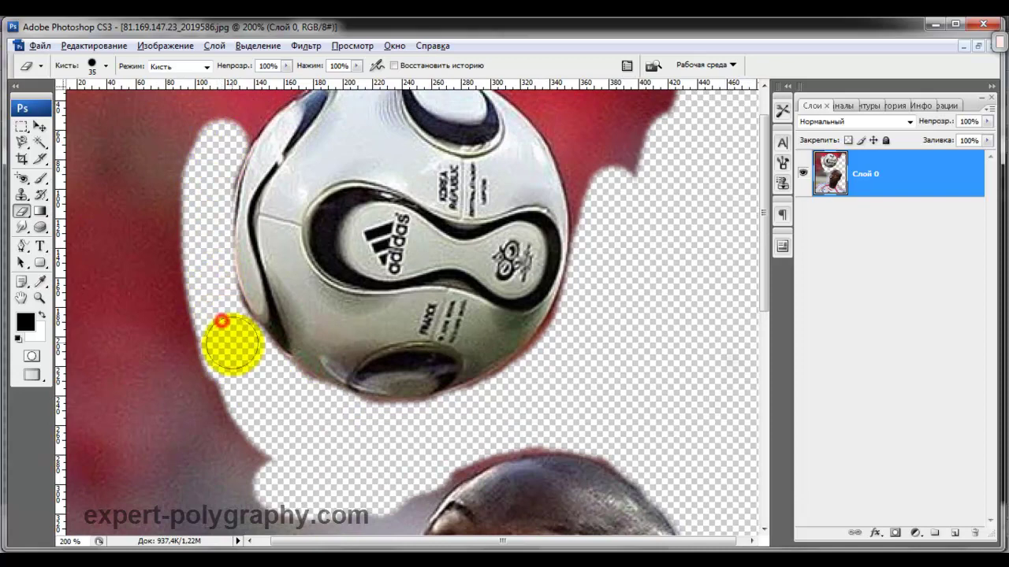
{"action": "left_click_drag", "start_coordinate": [210, 354], "coordinate": [225, 401]}
{"action": "mouse_move", "coordinate": [242, 185]}
{"action": "left_mouse_down"}
{"action": "mouse_move", "coordinate": [286, 131]}
{"action": "mouse_move", "coordinate": [254, 153]}
{"action": "mouse_move", "coordinate": [195, 312]}
{"action": "mouse_move", "coordinate": [255, 462]}
{"action": "mouse_move", "coordinate": [394, 423]}
{"action": "left_mouse_up"}
{"action": "left_click_drag", "start_coordinate": [511, 434], "coordinate": [480, 434]}
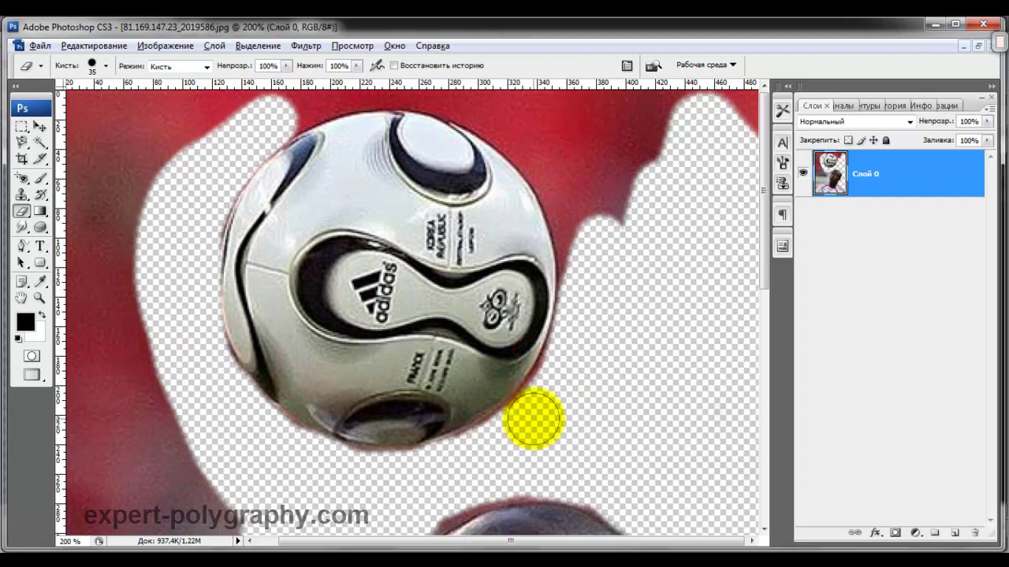
{"action": "mouse_move", "coordinate": [536, 408]}
{"action": "left_mouse_down"}
{"action": "mouse_move", "coordinate": [577, 344]}
{"action": "mouse_move", "coordinate": [586, 286]}
{"action": "mouse_move", "coordinate": [575, 207]}
{"action": "mouse_move", "coordinate": [554, 168]}
{"action": "mouse_move", "coordinate": [499, 113]}
{"action": "mouse_move", "coordinate": [462, 102]}
{"action": "left_mouse_up"}
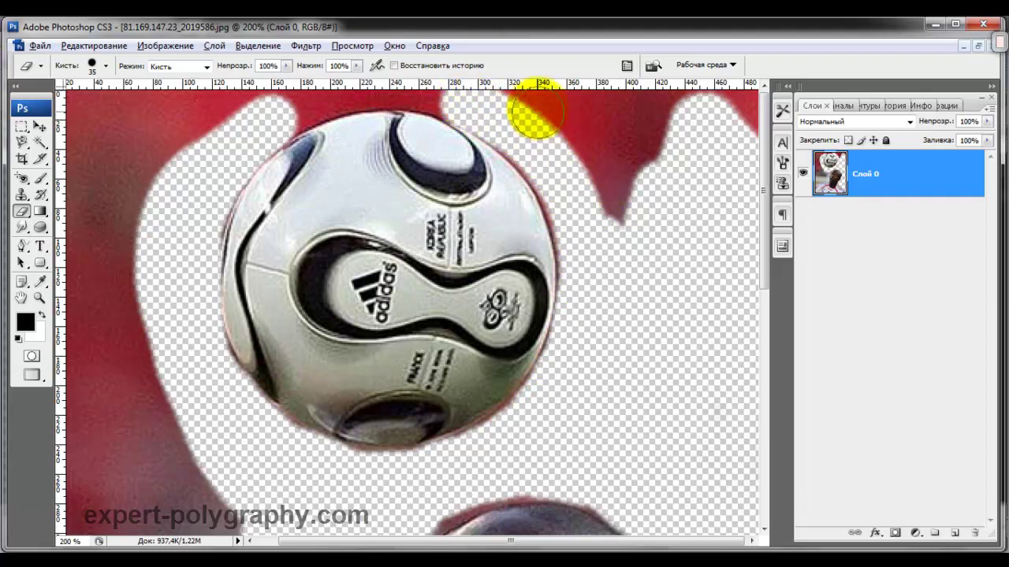
{"action": "mouse_move", "coordinate": [536, 115]}
{"action": "left_mouse_down"}
{"action": "mouse_move", "coordinate": [592, 242]}
{"action": "mouse_move", "coordinate": [621, 202]}
{"action": "mouse_move", "coordinate": [590, 131]}
{"action": "left_mouse_up"}
{"action": "left_click_drag", "start_coordinate": [620, 293], "coordinate": [626, 293]}
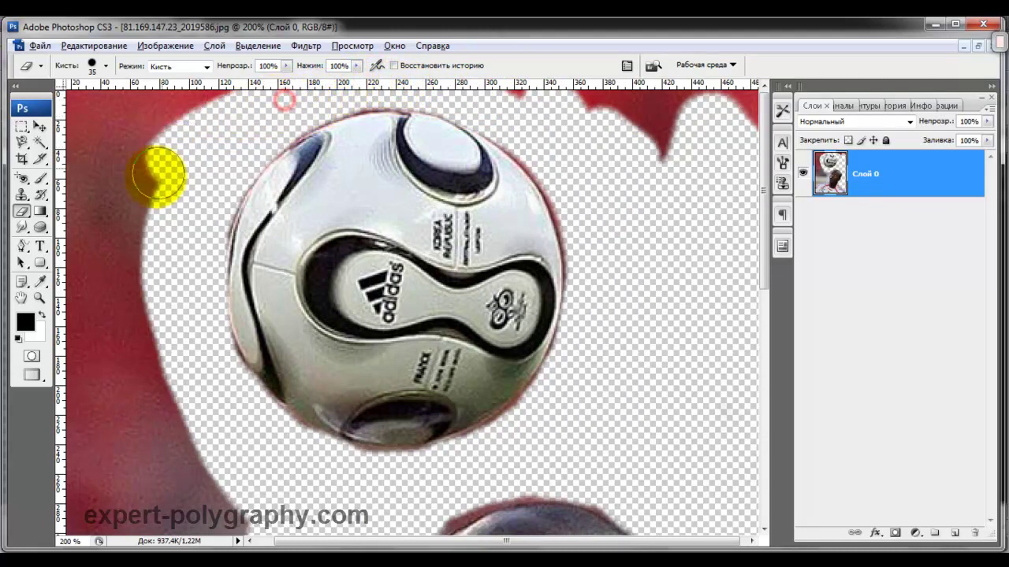
- Erase the grey fringe around the head and left shoulder and leftover red specks, viewing the whole image
{"action": "left_click_drag", "start_coordinate": [207, 399], "coordinate": [374, 129]}
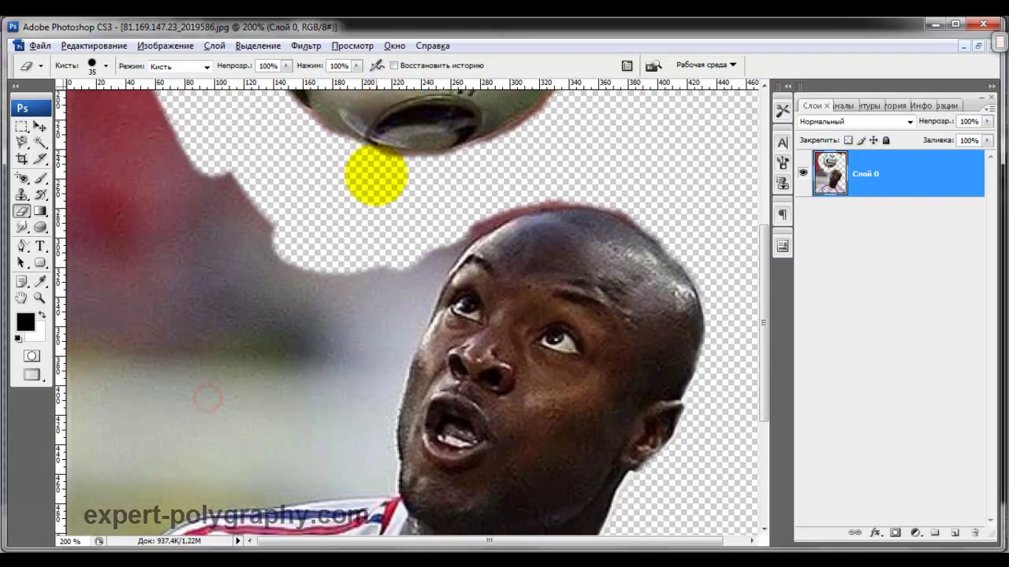
{"action": "mouse_move", "coordinate": [489, 195]}
{"action": "left_mouse_down"}
{"action": "mouse_move", "coordinate": [434, 218]}
{"action": "mouse_move", "coordinate": [360, 326]}
{"action": "mouse_move", "coordinate": [326, 401]}
{"action": "mouse_move", "coordinate": [325, 268]}
{"action": "mouse_move", "coordinate": [209, 169]}
{"action": "mouse_move", "coordinate": [263, 281]}
{"action": "mouse_move", "coordinate": [317, 462]}
{"action": "mouse_move", "coordinate": [361, 414]}
{"action": "mouse_move", "coordinate": [371, 455]}
{"action": "mouse_move", "coordinate": [378, 387]}
{"action": "mouse_move", "coordinate": [452, 212]}
{"action": "mouse_move", "coordinate": [405, 275]}
{"action": "left_mouse_up"}
{"action": "key", "text": "bracketleft"}
{"action": "mouse_move", "coordinate": [404, 276]}
{"action": "left_mouse_down"}
{"action": "mouse_move", "coordinate": [350, 393]}
{"action": "mouse_move", "coordinate": [472, 191]}
{"action": "mouse_move", "coordinate": [485, 210]}
{"action": "mouse_move", "coordinate": [551, 180]}
{"action": "mouse_move", "coordinate": [633, 185]}
{"action": "mouse_move", "coordinate": [376, 412]}
{"action": "mouse_move", "coordinate": [376, 308]}
{"action": "mouse_move", "coordinate": [367, 351]}
{"action": "mouse_move", "coordinate": [158, 378]}
{"action": "mouse_move", "coordinate": [93, 426]}
{"action": "mouse_move", "coordinate": [236, 365]}
{"action": "mouse_move", "coordinate": [355, 354]}
{"action": "mouse_move", "coordinate": [241, 385]}
{"action": "left_mouse_up"}
{"action": "scroll", "coordinate": [241, 386], "scroll_direction": "down", "scroll_amount": 5}
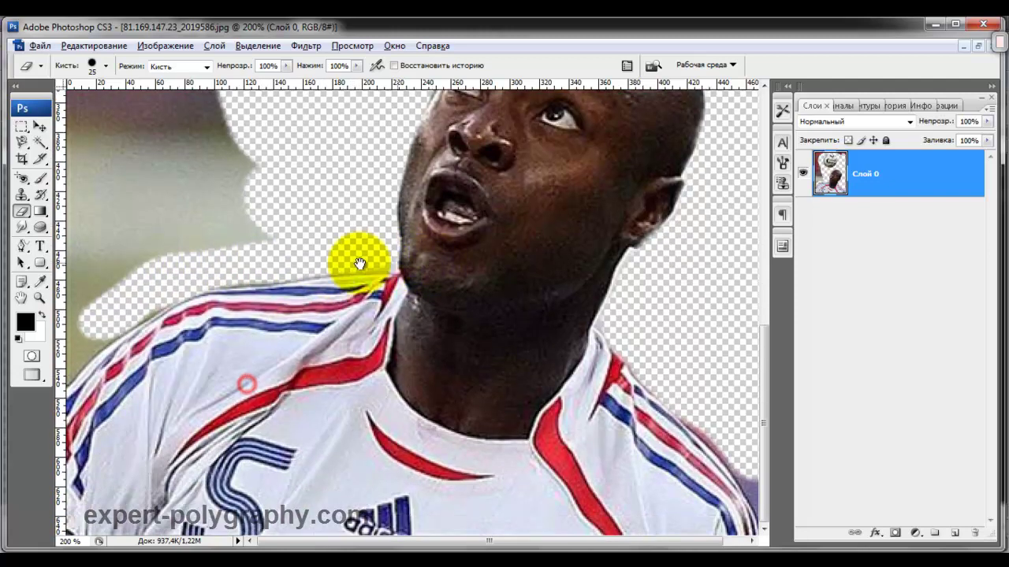
{"action": "mouse_move", "coordinate": [109, 318]}
{"action": "left_mouse_down"}
{"action": "mouse_move", "coordinate": [50, 360]}
{"action": "mouse_move", "coordinate": [95, 292]}
{"action": "mouse_move", "coordinate": [270, 226]}
{"action": "left_mouse_up"}
{"action": "key", "text": "ctrl+0"}
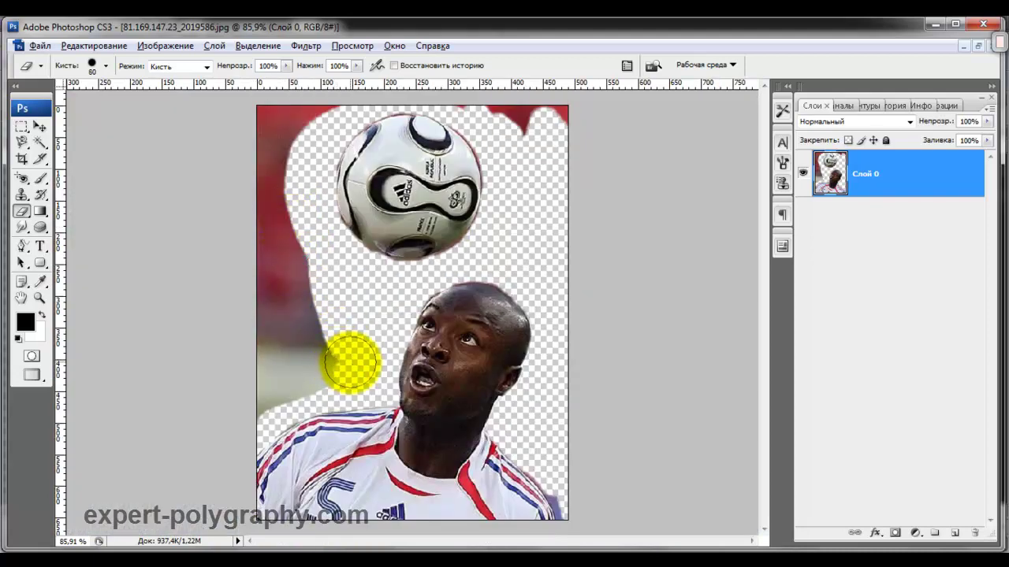
{"action": "mouse_move", "coordinate": [352, 362]}
{"action": "left_mouse_down"}
{"action": "mouse_move", "coordinate": [306, 372]}
{"action": "mouse_move", "coordinate": [247, 417]}
{"action": "mouse_move", "coordinate": [289, 342]}
{"action": "mouse_move", "coordinate": [309, 335]}
{"action": "mouse_move", "coordinate": [299, 191]}
{"action": "mouse_move", "coordinate": [315, 113]}
{"action": "mouse_move", "coordinate": [271, 106]}
{"action": "mouse_move", "coordinate": [275, 315]}
{"action": "left_mouse_up"}
{"action": "mouse_move", "coordinate": [460, 99]}
{"action": "left_mouse_down"}
{"action": "mouse_move", "coordinate": [479, 113]}
{"action": "mouse_move", "coordinate": [564, 112]}
{"action": "left_mouse_up"}
{"action": "key", "text": "bracketleft"}
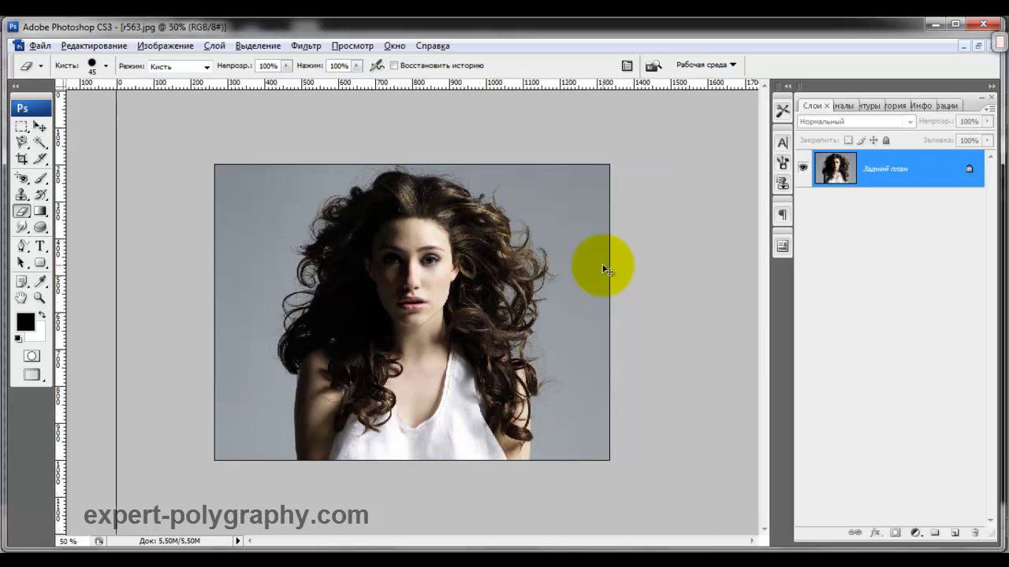
- Zoom in on the curly-haired woman in r563.jpg, then back out to see the whole photo
{"action": "key", "text": "ctrl+plus"}
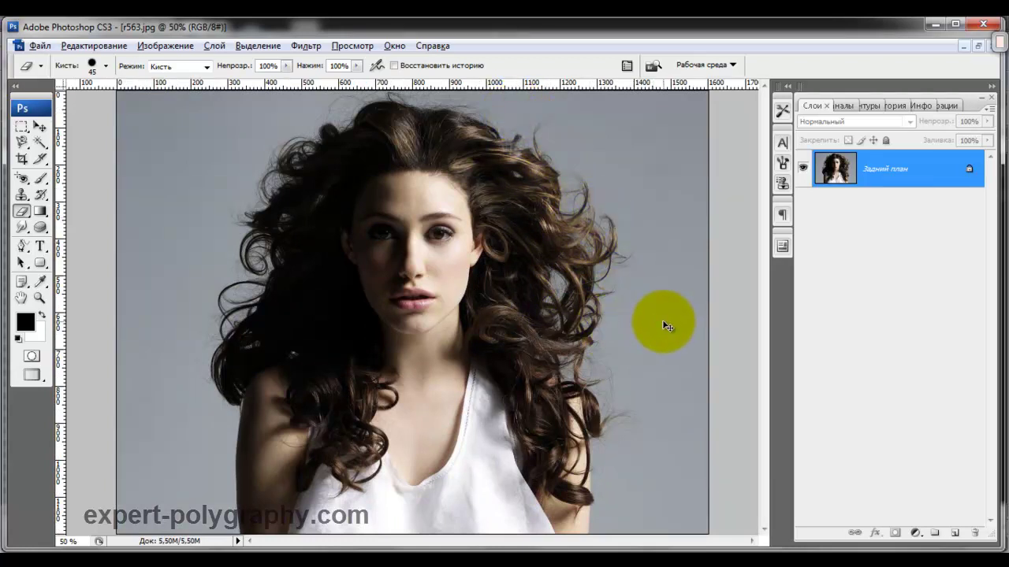
{"action": "key", "text": "ctrl+plus"}
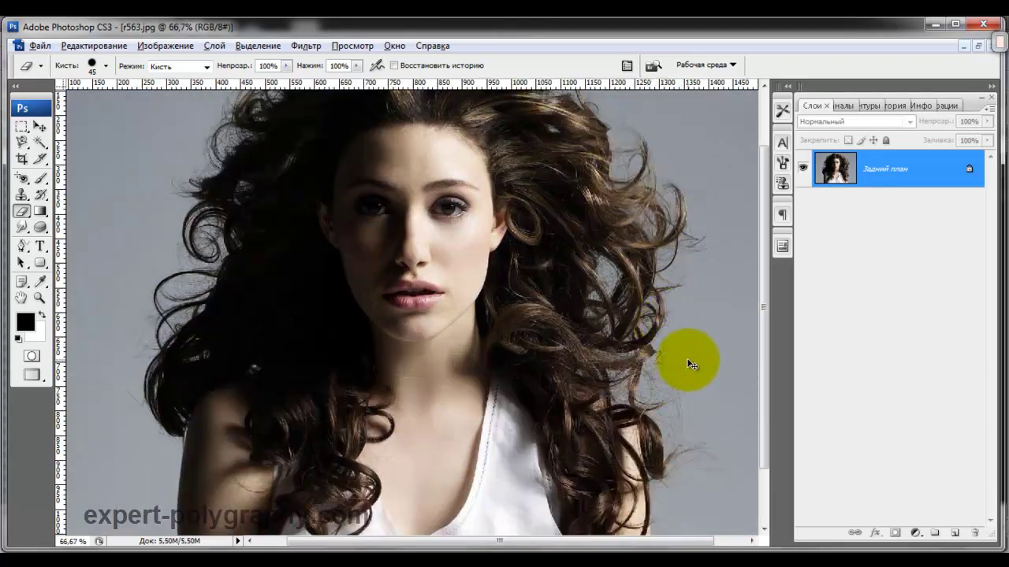
{"action": "key", "text": "ctrl+minus"}
{"action": "key", "text": "ctrl+minus"}
- Duplicate the Background layer of r563.jpg and desaturate the copy to black and white
{"action": "key", "text": "v"}
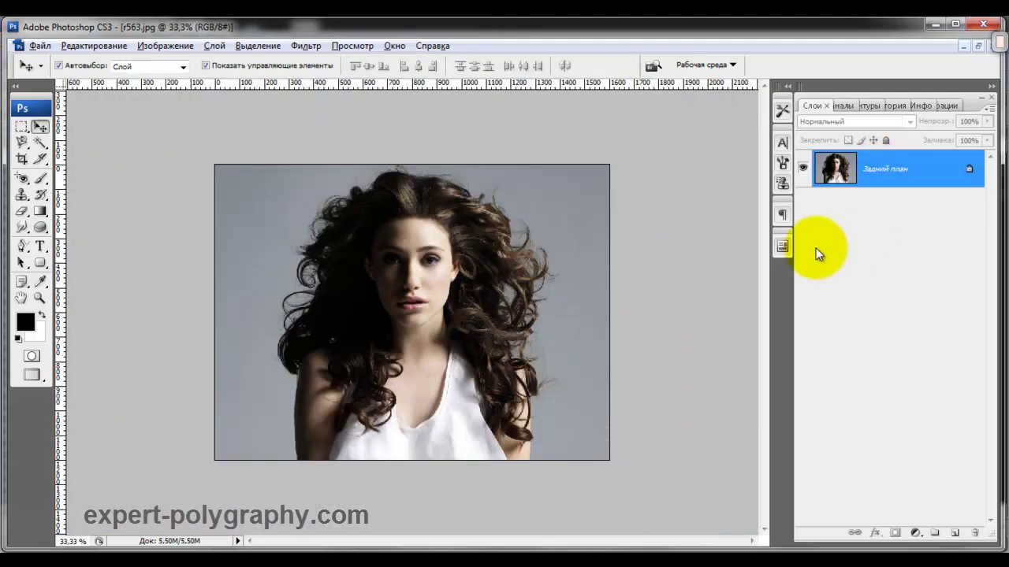
{"action": "right_click", "coordinate": [883, 171]}
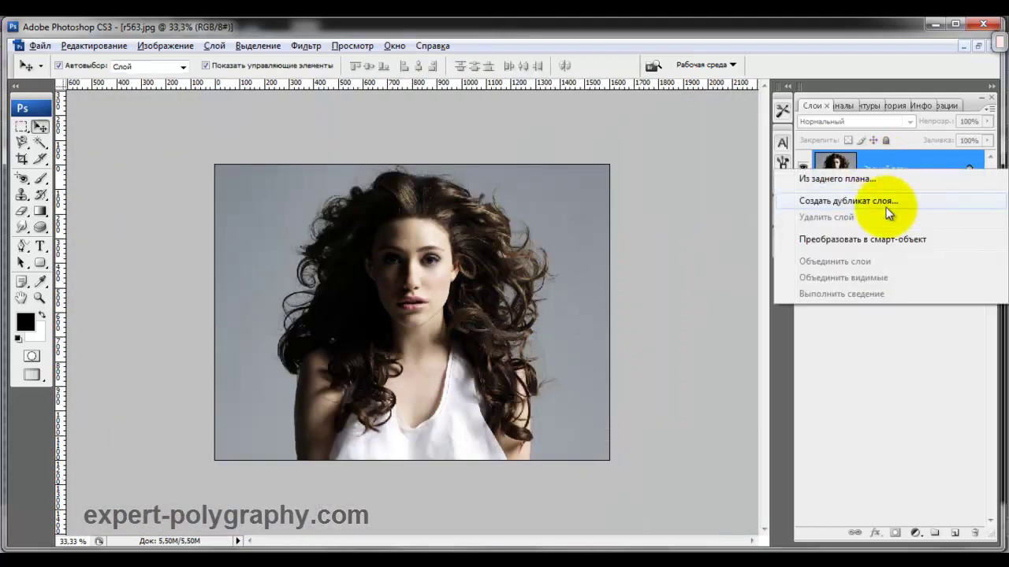
{"action": "left_click", "coordinate": [885, 202]}
{"action": "left_click", "coordinate": [660, 179]}
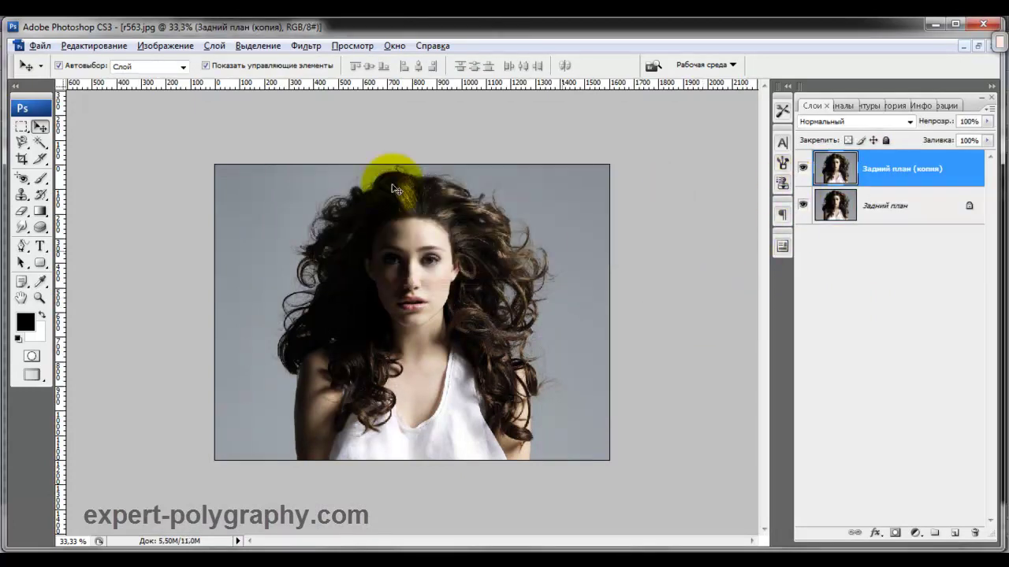
{"action": "left_click", "coordinate": [160, 50]}
{"action": "mouse_move", "coordinate": [169, 83]}
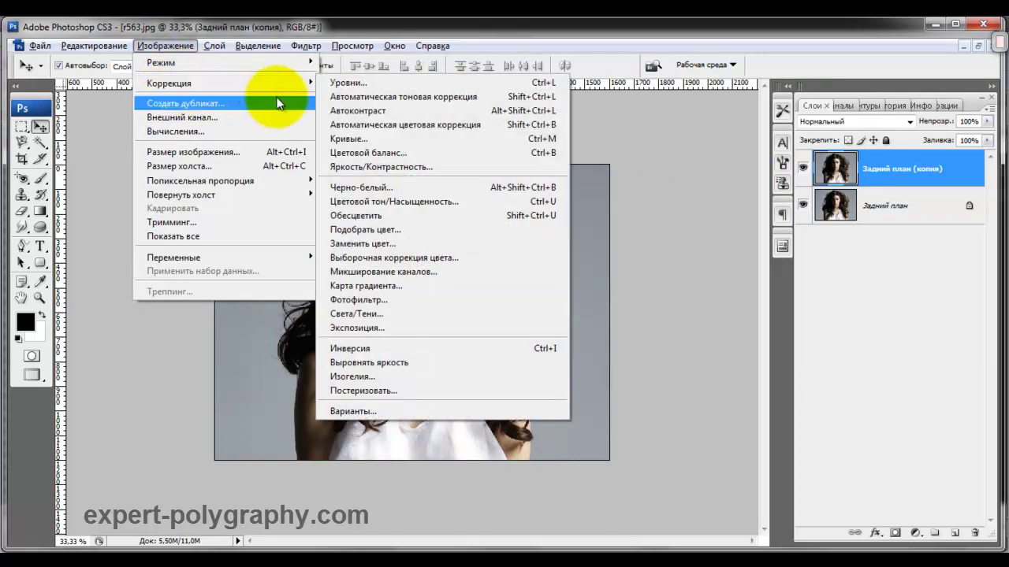
{"action": "left_click", "coordinate": [410, 215]}
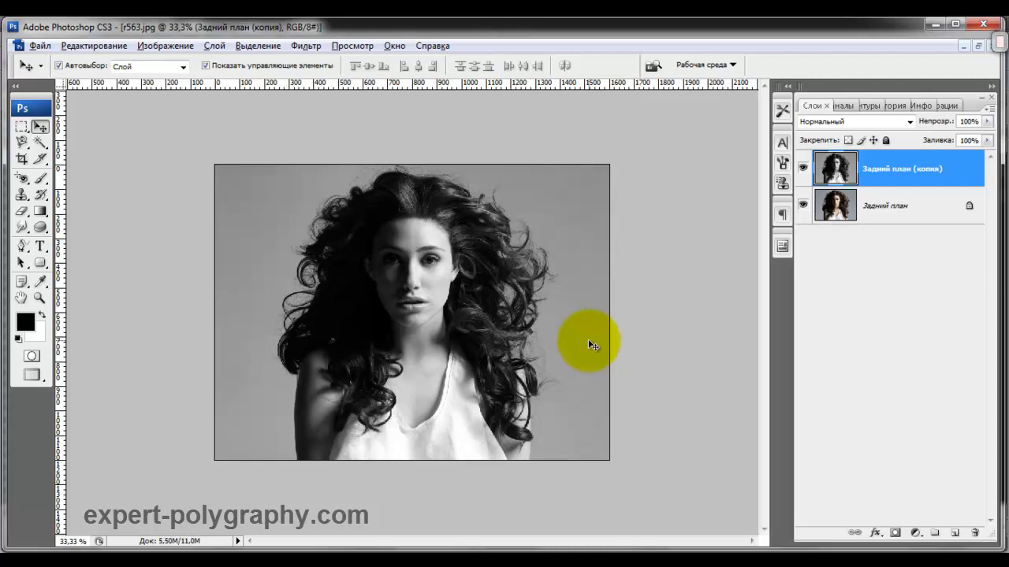
- Apply Levels to the copy with the black input near 80 and the white near 136
{"action": "key", "text": "ctrl+l"}
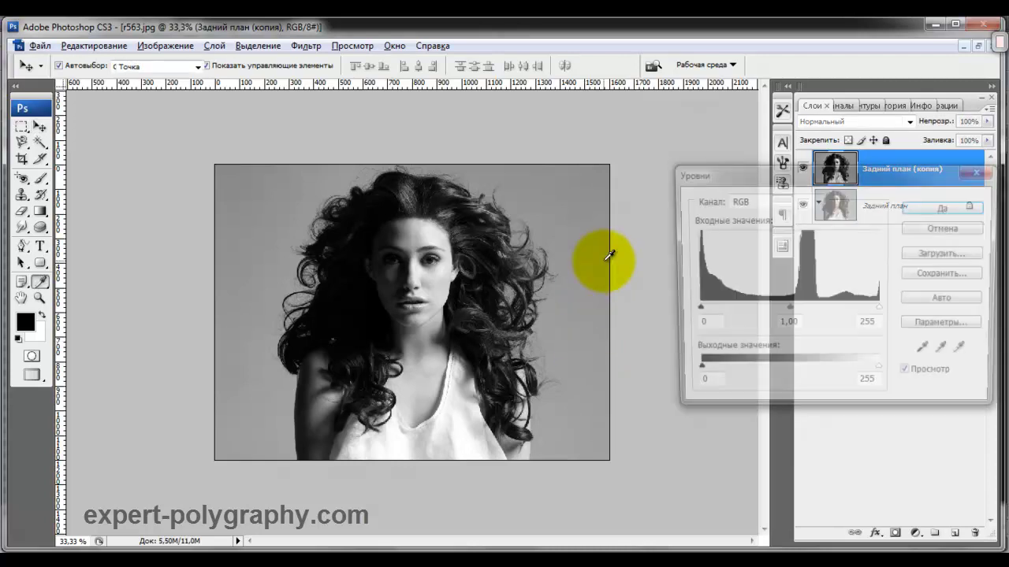
{"action": "left_click_drag", "start_coordinate": [760, 178], "coordinate": [678, 161]}
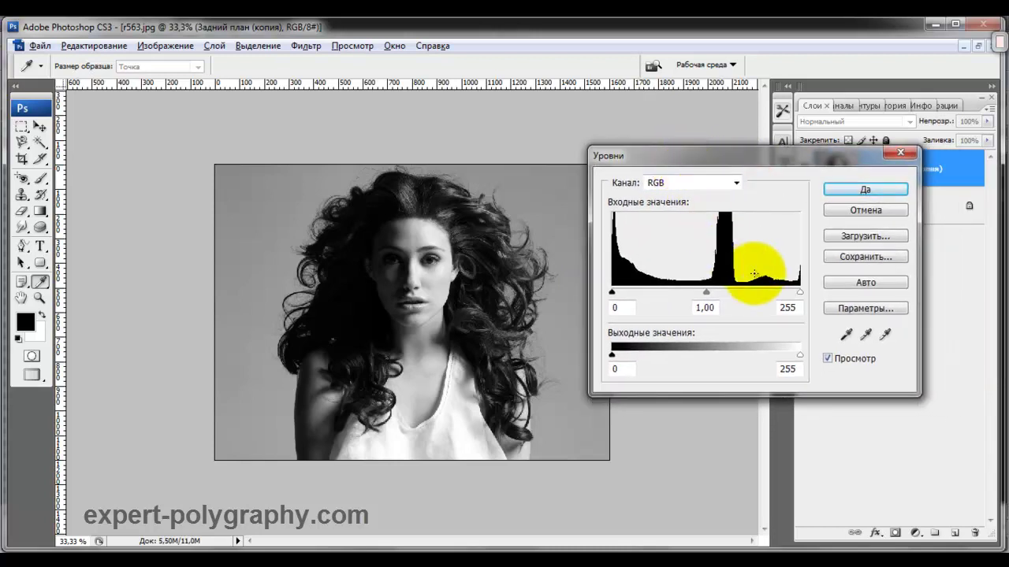
{"action": "left_click_drag", "start_coordinate": [799, 291], "coordinate": [742, 292]}
{"action": "left_click_drag", "start_coordinate": [612, 294], "coordinate": [638, 291]}
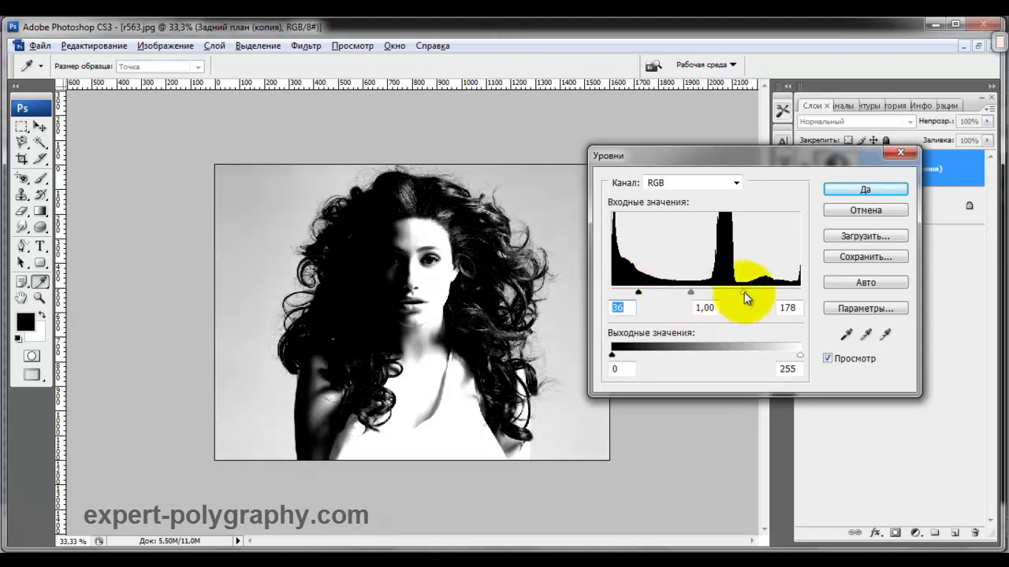
{"action": "left_click_drag", "start_coordinate": [743, 293], "coordinate": [730, 291]}
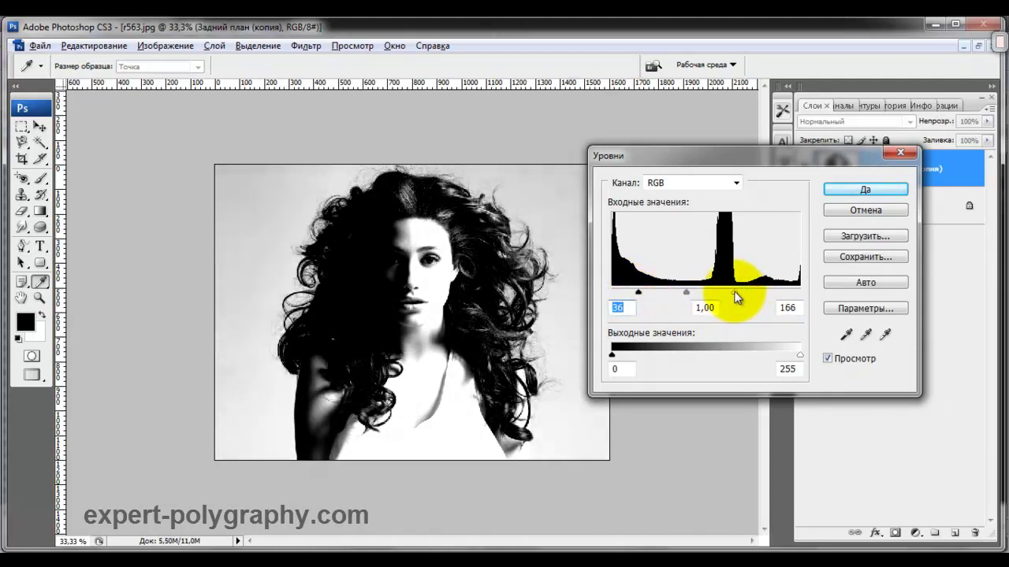
{"action": "left_click_drag", "start_coordinate": [639, 294], "coordinate": [660, 294]}
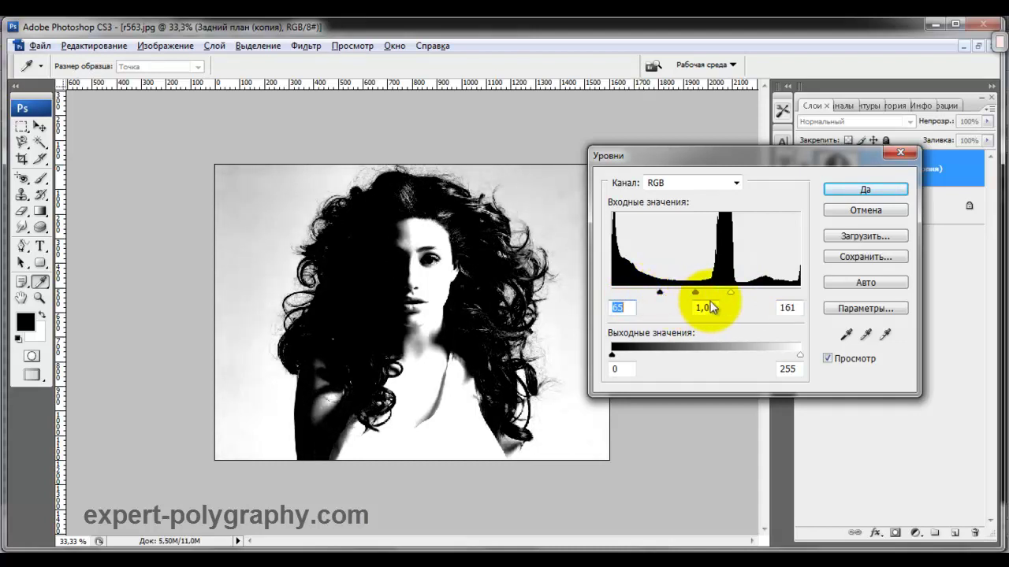
{"action": "mouse_move", "coordinate": [729, 292]}
{"action": "left_mouse_down"}
{"action": "mouse_move", "coordinate": [660, 295]}
{"action": "mouse_move", "coordinate": [712, 293]}
{"action": "left_mouse_up"}
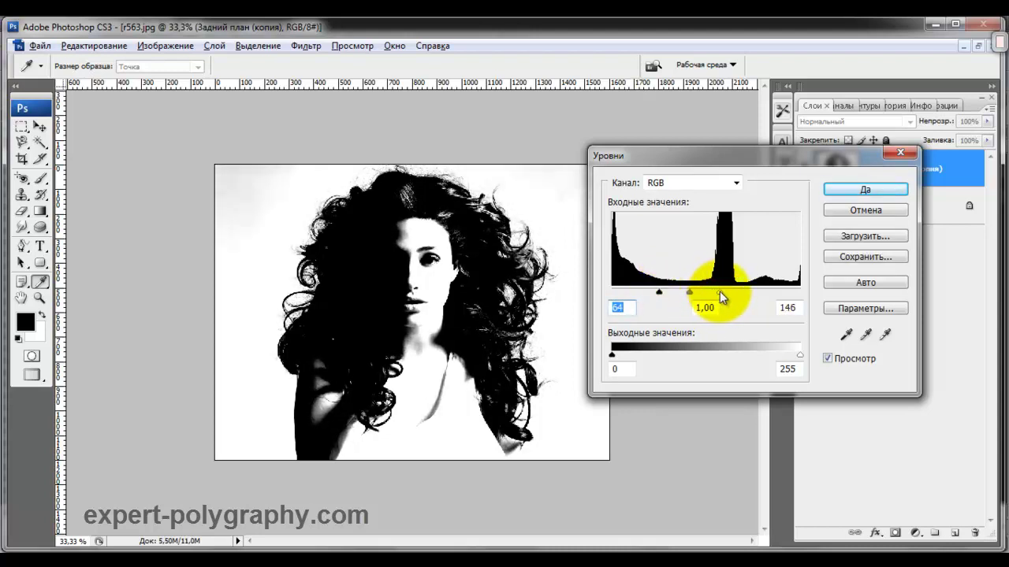
{"action": "left_click", "coordinate": [711, 292]}
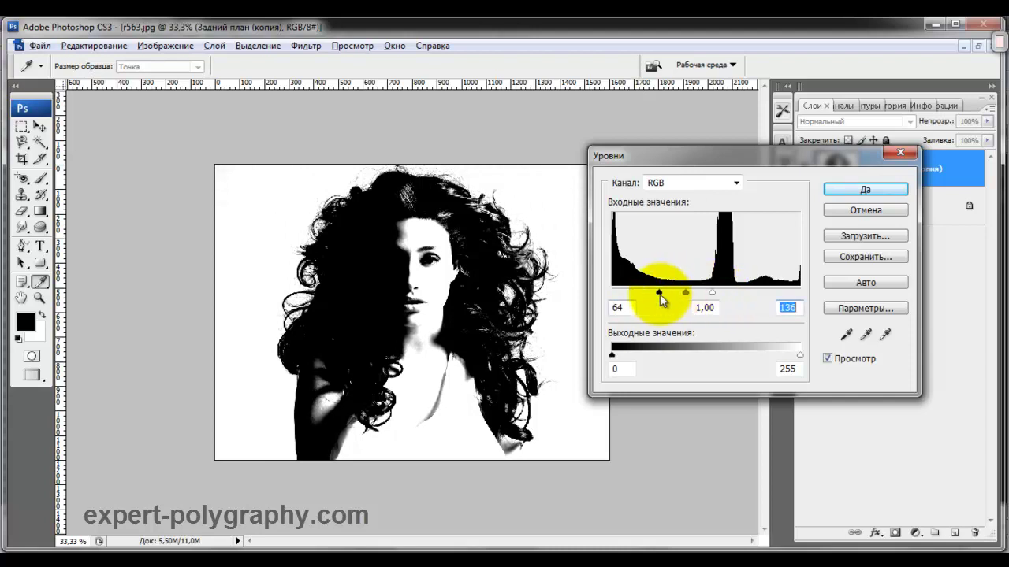
{"action": "mouse_move", "coordinate": [656, 291]}
{"action": "left_mouse_down"}
{"action": "mouse_move", "coordinate": [679, 293]}
{"action": "mouse_move", "coordinate": [663, 292]}
{"action": "left_mouse_up"}
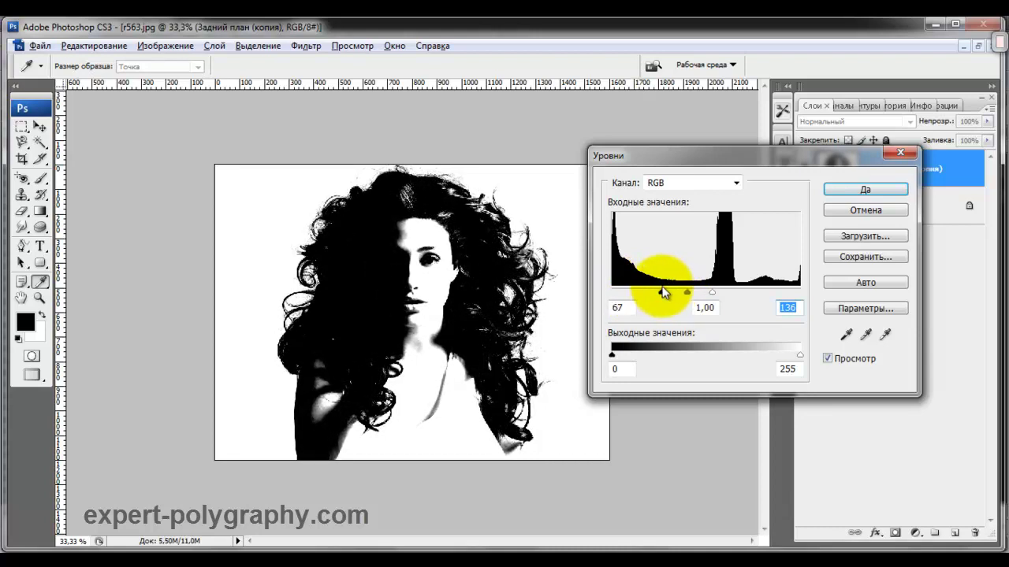
{"action": "left_click", "coordinate": [666, 291]}
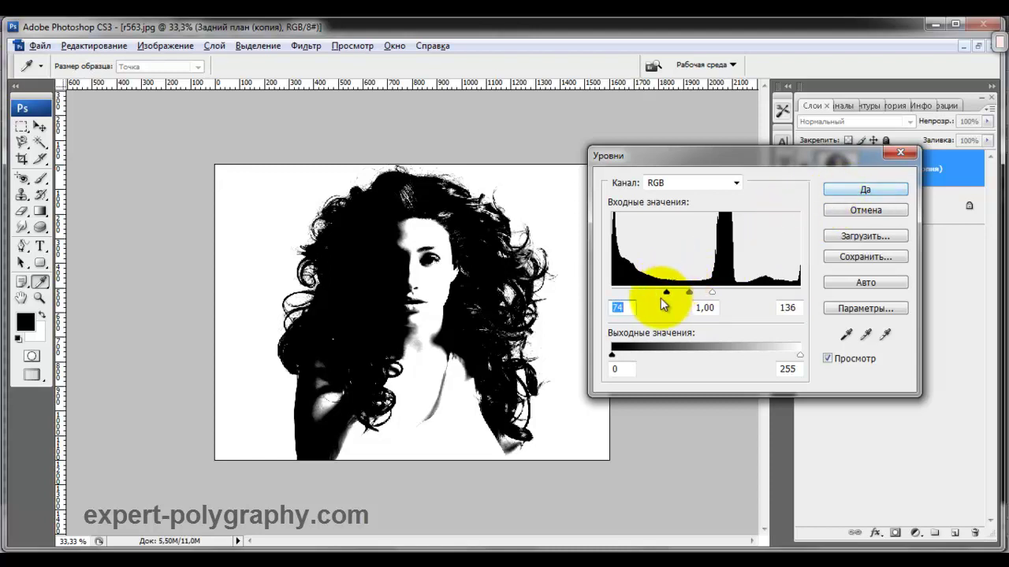
{"action": "left_click_drag", "start_coordinate": [666, 292], "coordinate": [671, 290]}
{"action": "left_click", "coordinate": [840, 188]}
{"action": "key", "text": "v"}
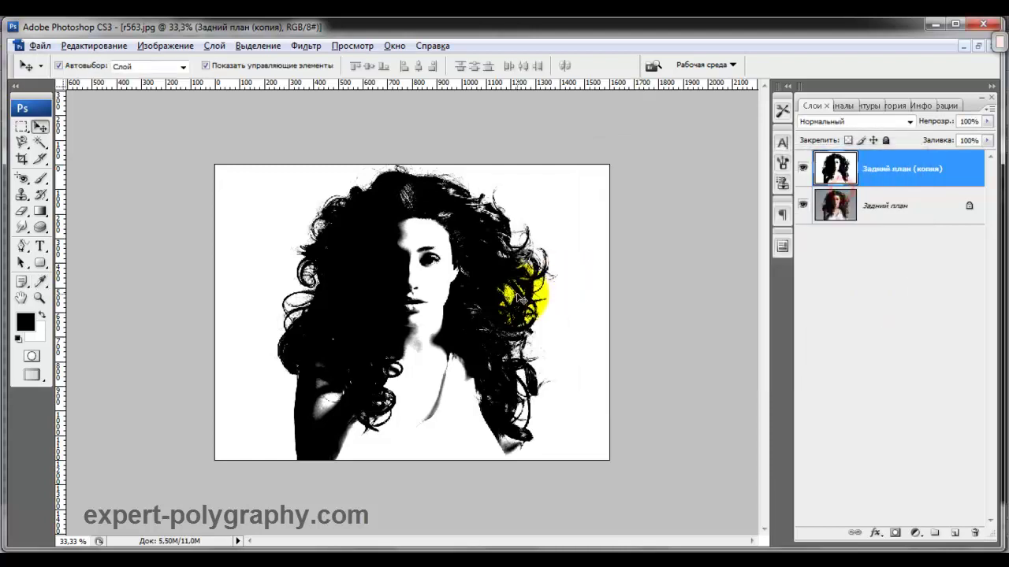
- Paint the woman's shoulders, forehead and face solid black with an enlarged brush
{"action": "left_click", "coordinate": [41, 180]}
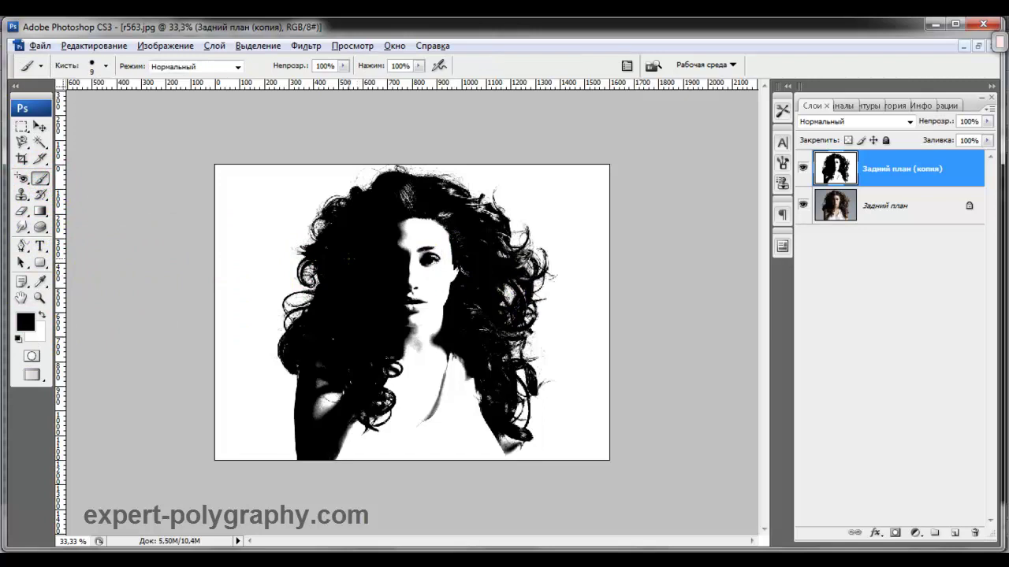
{"action": "key", "text": "bracketright"}
{"action": "mouse_move", "coordinate": [433, 228]}
{"action": "left_mouse_down"}
{"action": "mouse_move", "coordinate": [413, 227]}
{"action": "mouse_move", "coordinate": [401, 252]}
{"action": "left_mouse_up"}
{"action": "key", "text": "bracketright"}
{"action": "key", "text": "bracketright"}
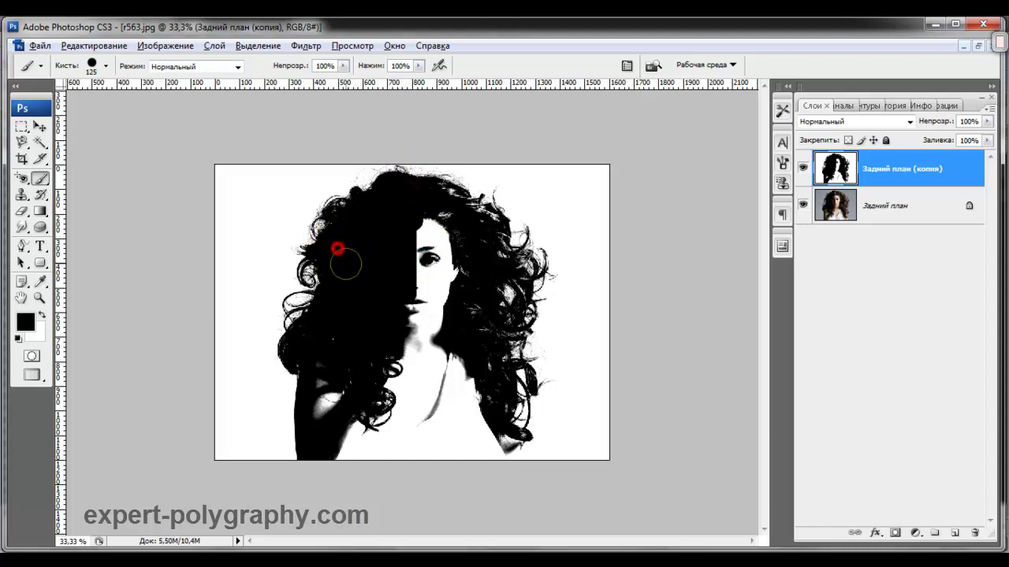
{"action": "mouse_move", "coordinate": [325, 348]}
{"action": "left_mouse_down"}
{"action": "mouse_move", "coordinate": [341, 431]}
{"action": "mouse_move", "coordinate": [378, 354]}
{"action": "left_mouse_up"}
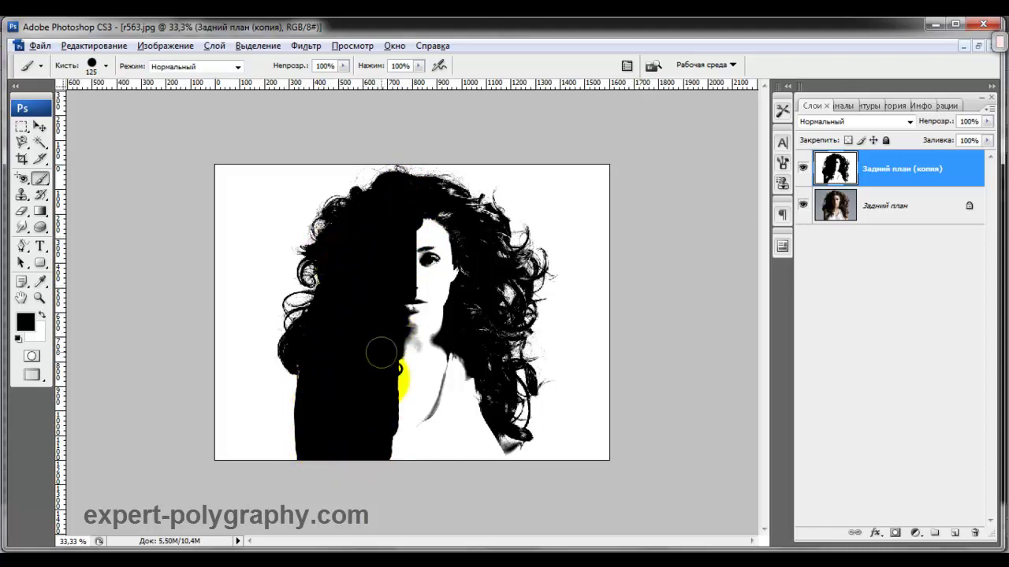
{"action": "left_click", "coordinate": [409, 223]}
{"action": "left_click_drag", "start_coordinate": [409, 223], "coordinate": [445, 206]}
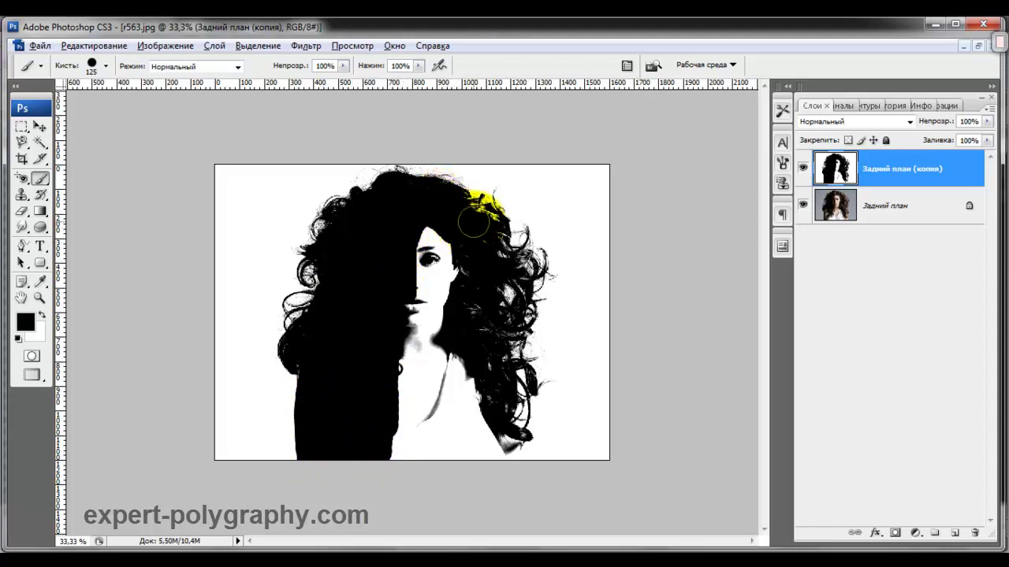
{"action": "mouse_move", "coordinate": [479, 270]}
{"action": "left_mouse_down"}
{"action": "mouse_move", "coordinate": [423, 225]}
{"action": "mouse_move", "coordinate": [449, 354]}
{"action": "mouse_move", "coordinate": [478, 405]}
{"action": "mouse_move", "coordinate": [450, 398]}
{"action": "mouse_move", "coordinate": [498, 448]}
{"action": "mouse_move", "coordinate": [491, 428]}
{"action": "mouse_move", "coordinate": [473, 422]}
{"action": "mouse_move", "coordinate": [462, 453]}
{"action": "mouse_move", "coordinate": [396, 333]}
{"action": "mouse_move", "coordinate": [391, 466]}
{"action": "mouse_move", "coordinate": [408, 379]}
{"action": "mouse_move", "coordinate": [433, 454]}
{"action": "mouse_move", "coordinate": [484, 468]}
{"action": "mouse_move", "coordinate": [518, 427]}
{"action": "mouse_move", "coordinate": [491, 395]}
{"action": "mouse_move", "coordinate": [523, 246]}
{"action": "mouse_move", "coordinate": [493, 225]}
{"action": "left_mouse_up"}
- Fill the top of the hair and its left and right edges with black
{"action": "key", "text": "bracketleft"}
{"action": "key", "text": "bracketleft"}
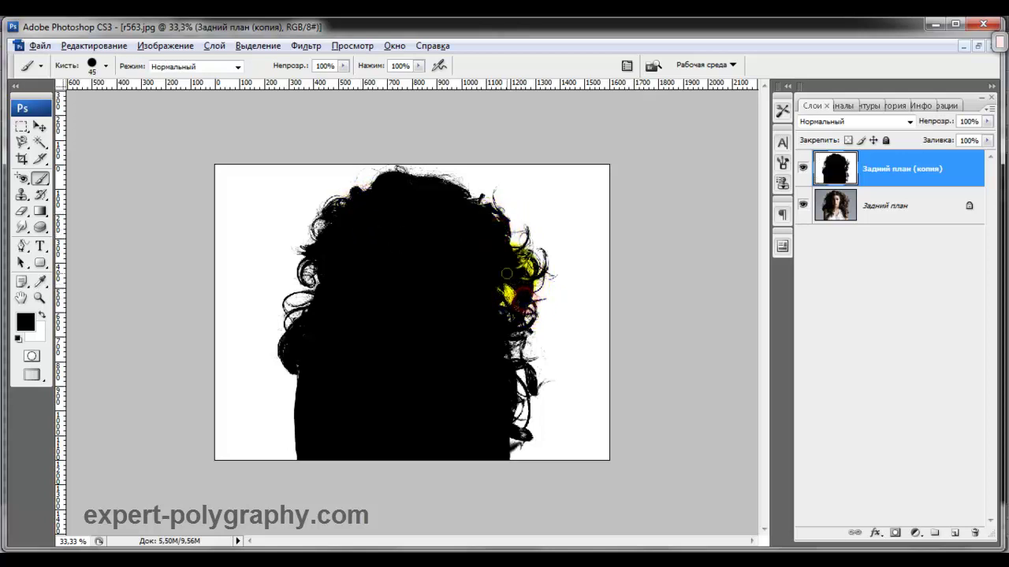
{"action": "mouse_move", "coordinate": [523, 286]}
{"action": "left_mouse_down"}
{"action": "mouse_move", "coordinate": [528, 245]}
{"action": "mouse_move", "coordinate": [524, 330]}
{"action": "mouse_move", "coordinate": [517, 310]}
{"action": "left_mouse_up"}
{"action": "key", "text": "bracketright"}
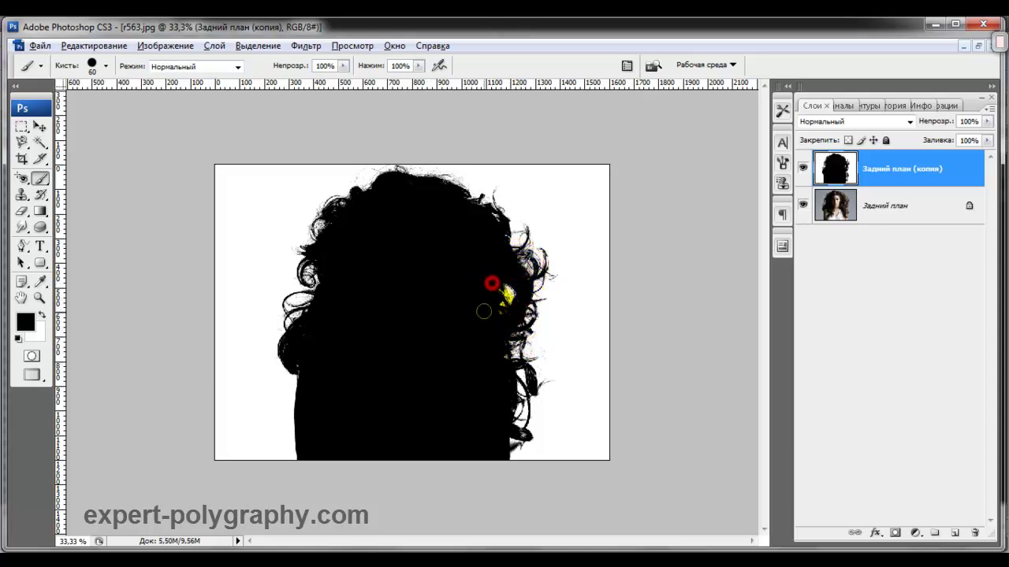
{"action": "left_click_drag", "start_coordinate": [440, 204], "coordinate": [412, 193]}
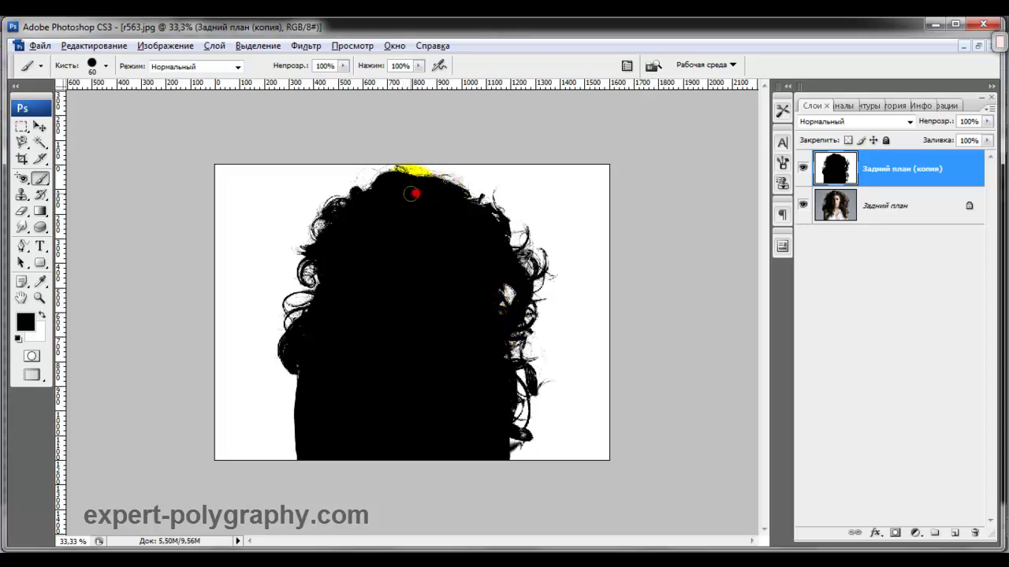
{"action": "left_click_drag", "start_coordinate": [288, 379], "coordinate": [307, 340]}
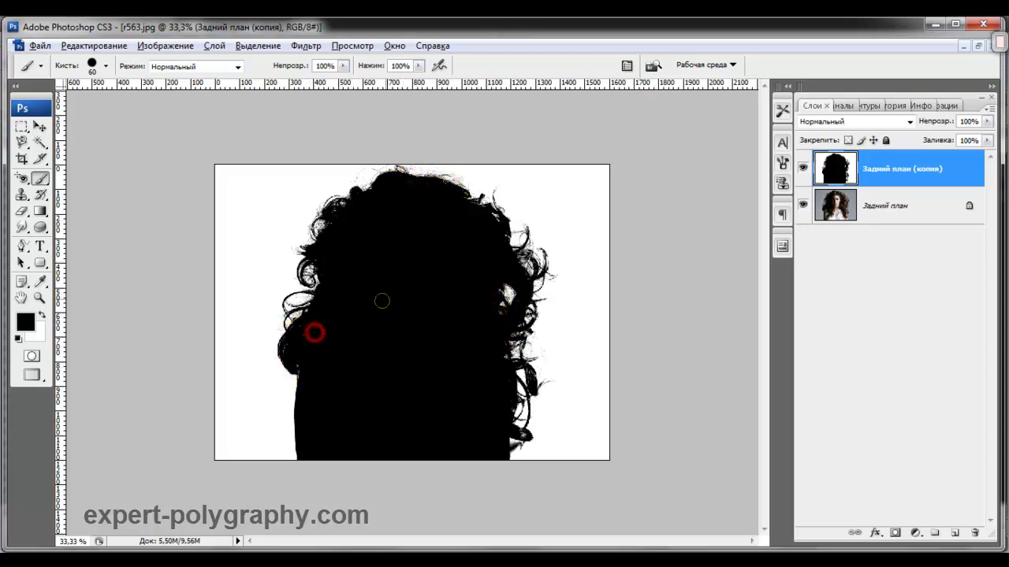
{"action": "left_click_drag", "start_coordinate": [512, 381], "coordinate": [504, 383]}
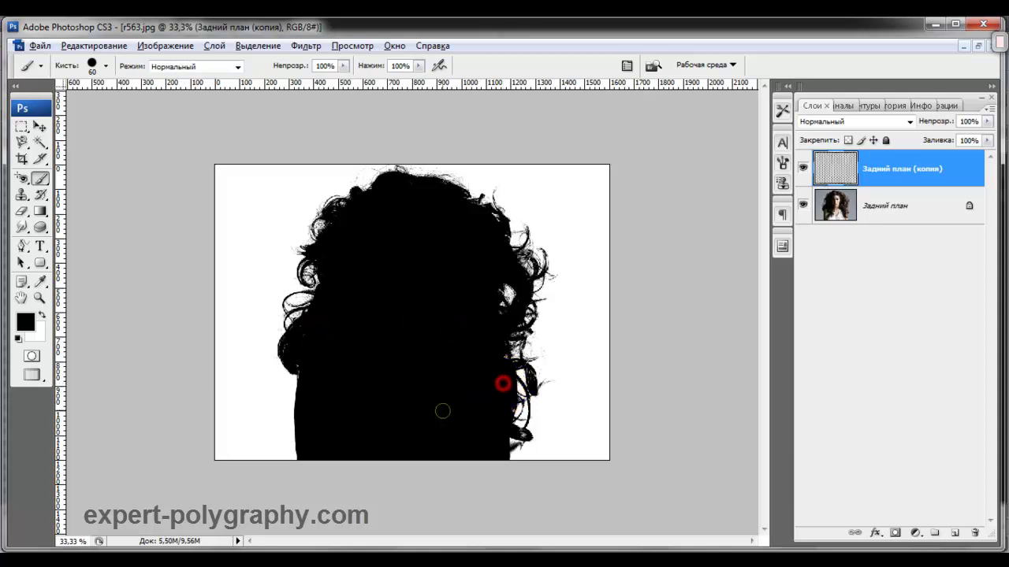
{"action": "left_click_drag", "start_coordinate": [528, 283], "coordinate": [518, 297]}
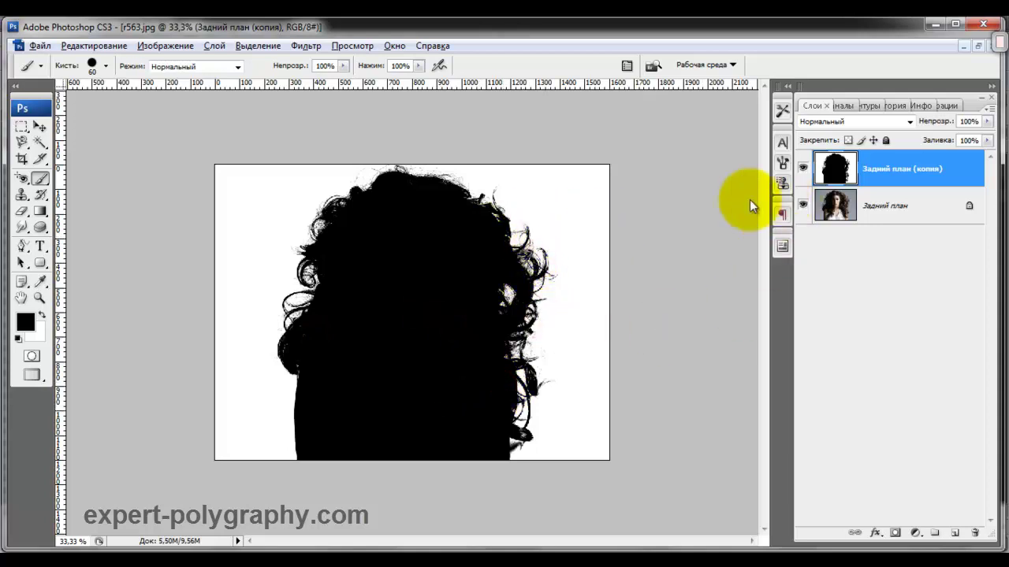
- Select the black silhouette via Color Range at fuzziness 51, then blacken white specks at the hair edge
{"action": "left_click", "coordinate": [248, 45]}
{"action": "left_click", "coordinate": [268, 171]}
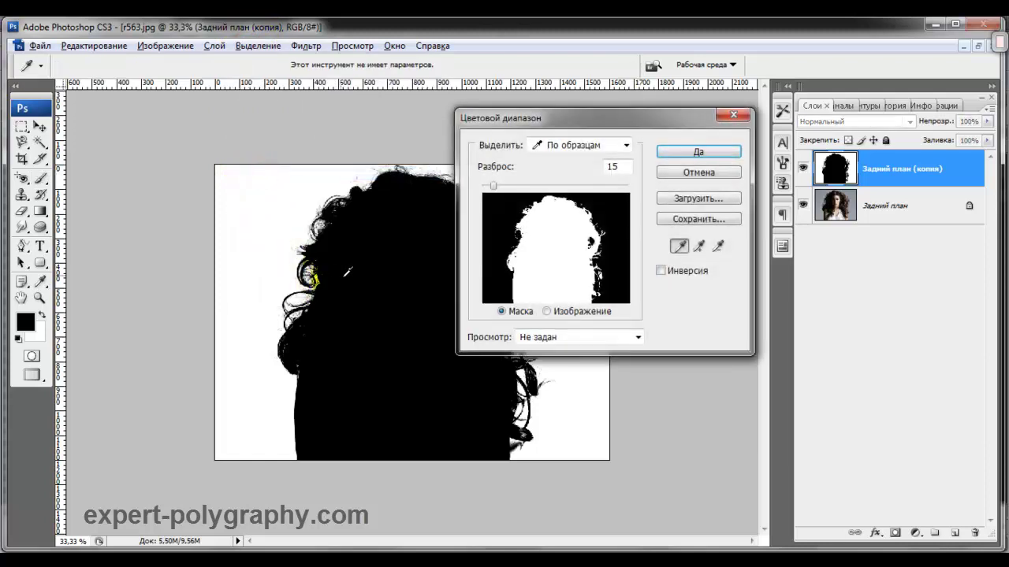
{"action": "left_click", "coordinate": [349, 276]}
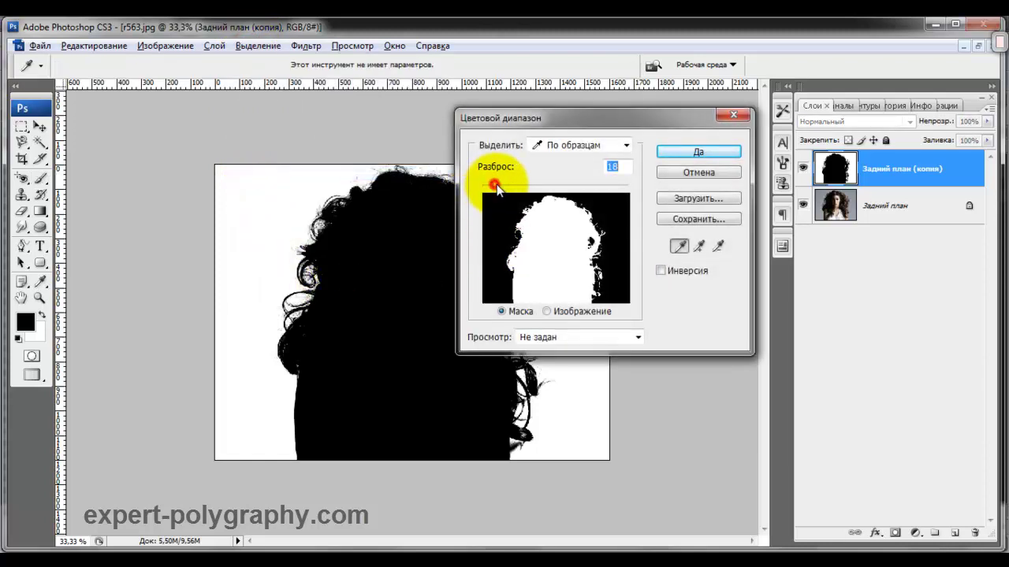
{"action": "left_click_drag", "start_coordinate": [495, 185], "coordinate": [519, 185]}
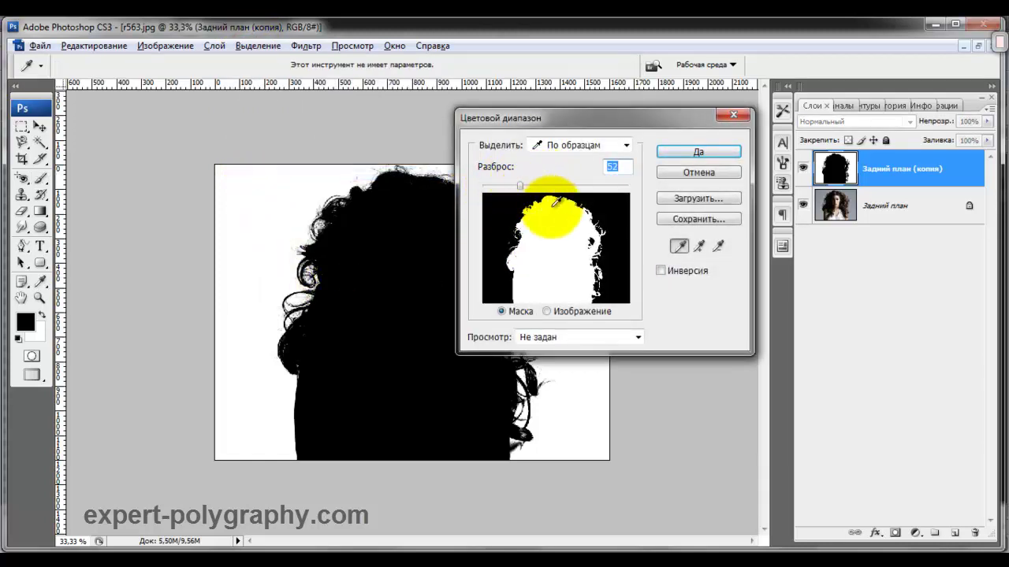
{"action": "left_click", "coordinate": [518, 185]}
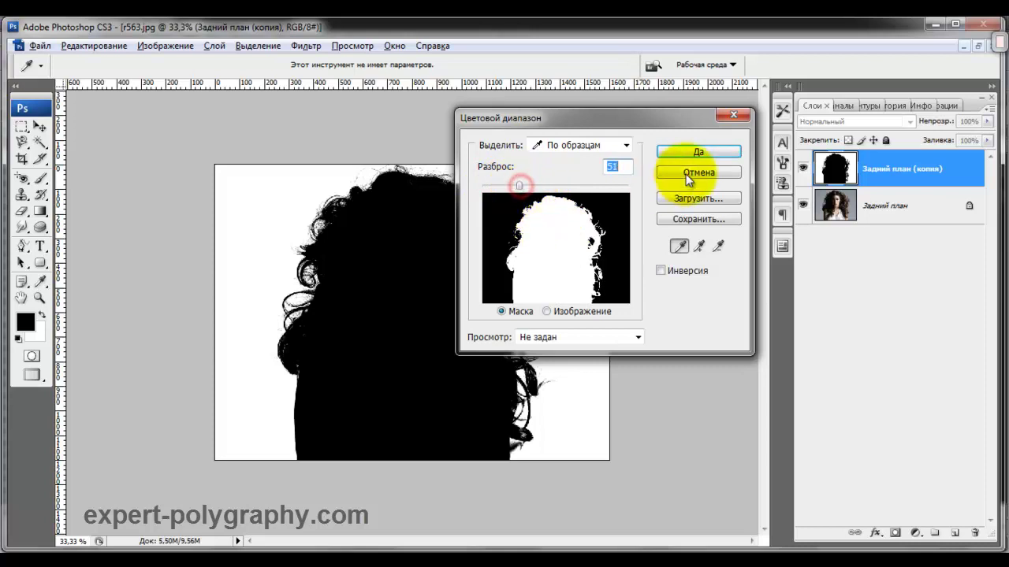
{"action": "left_click", "coordinate": [678, 149]}
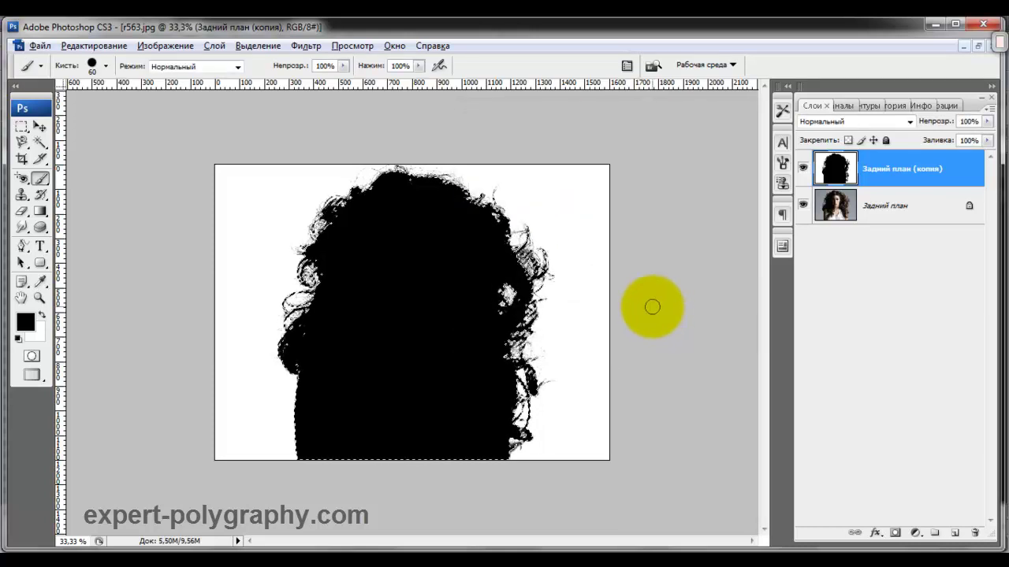
{"action": "left_click_drag", "start_coordinate": [501, 298], "coordinate": [516, 304]}
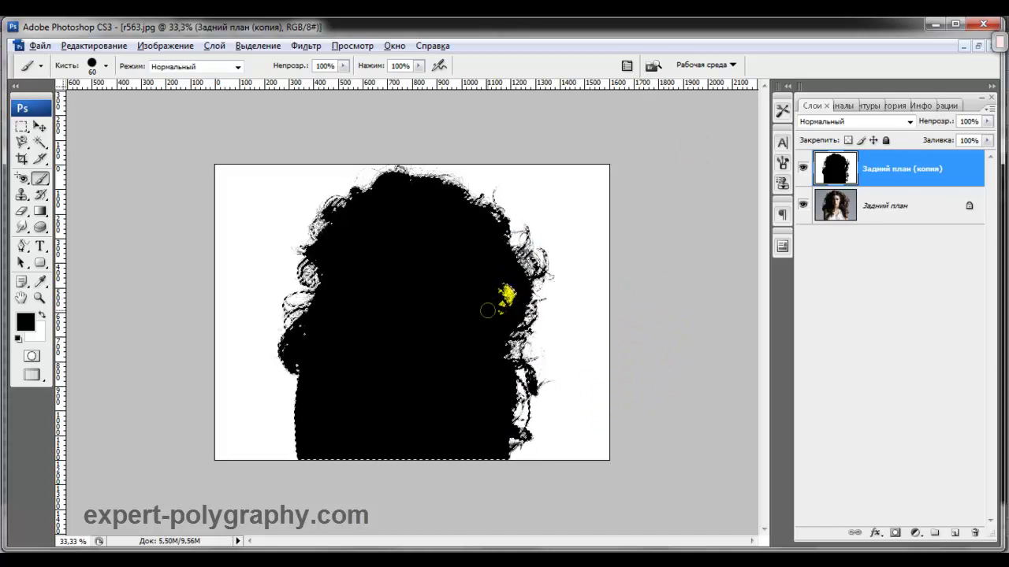
{"action": "left_click_drag", "start_coordinate": [567, 263], "coordinate": [539, 313]}
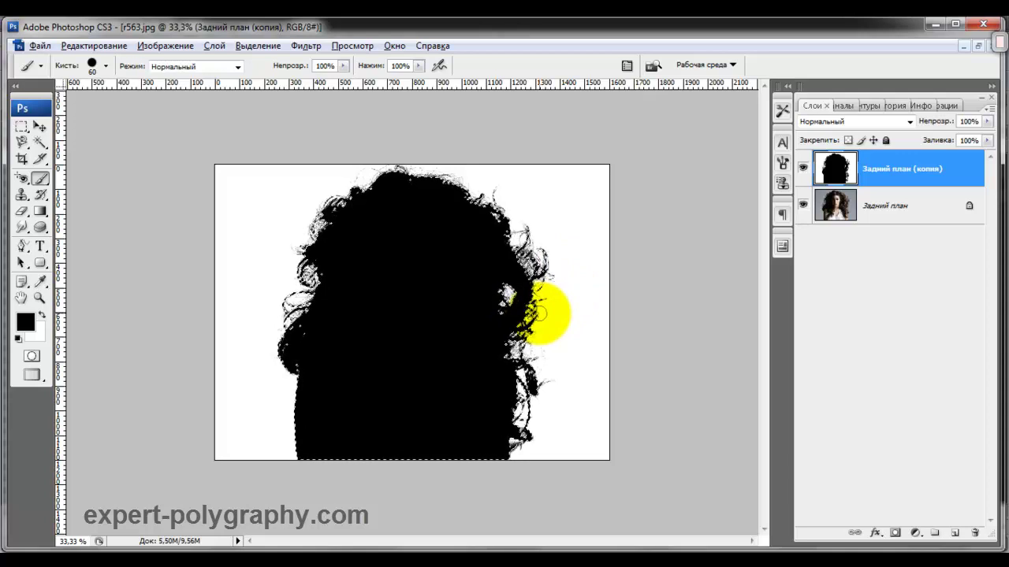
- Feather the selection by 2 px and hide the black mask layer
{"action": "left_click", "coordinate": [22, 127]}
{"action": "right_click", "coordinate": [444, 278]}
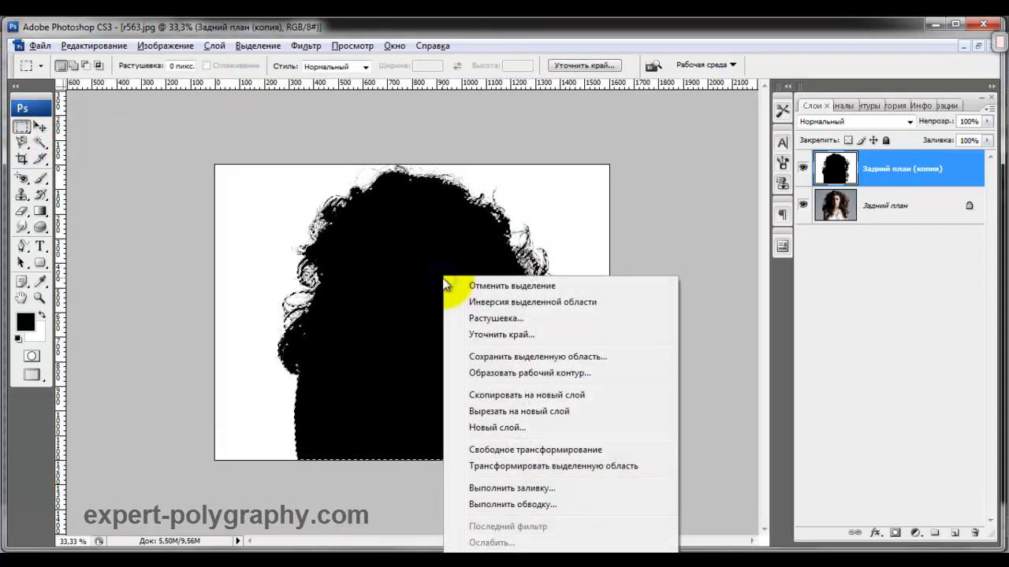
{"action": "left_click", "coordinate": [486, 318]}
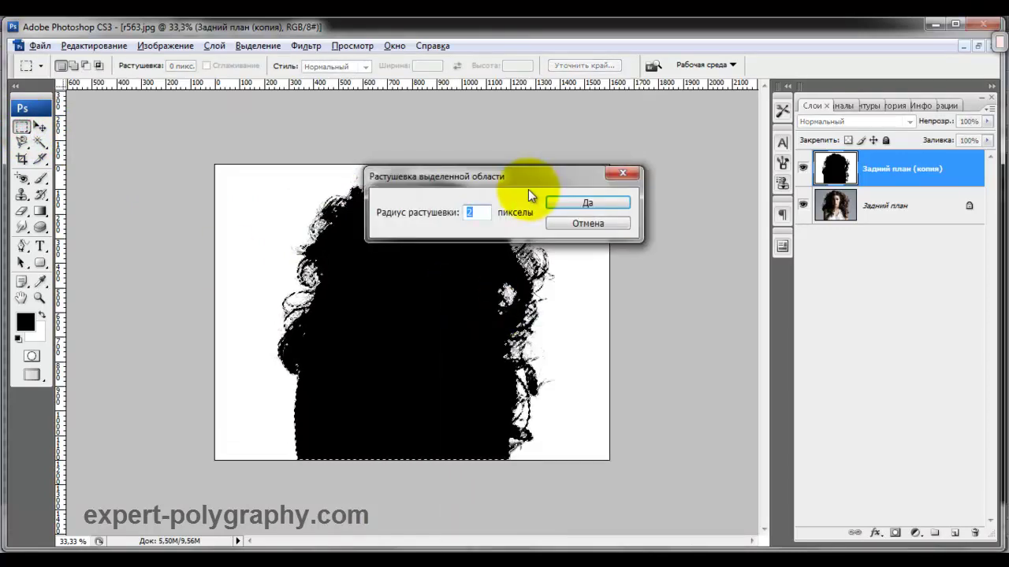
{"action": "left_click", "coordinate": [573, 204]}
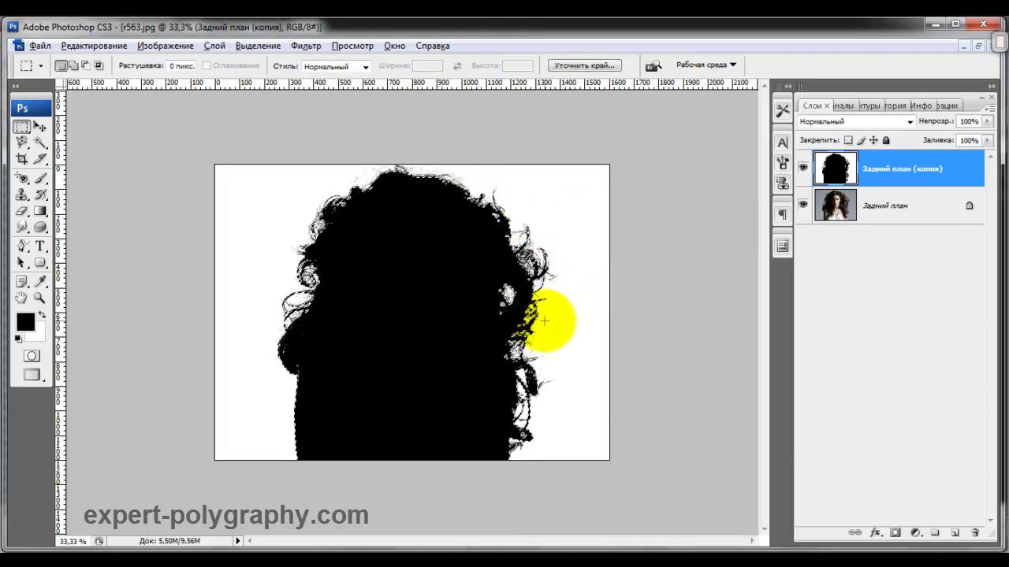
{"action": "left_click", "coordinate": [803, 169]}
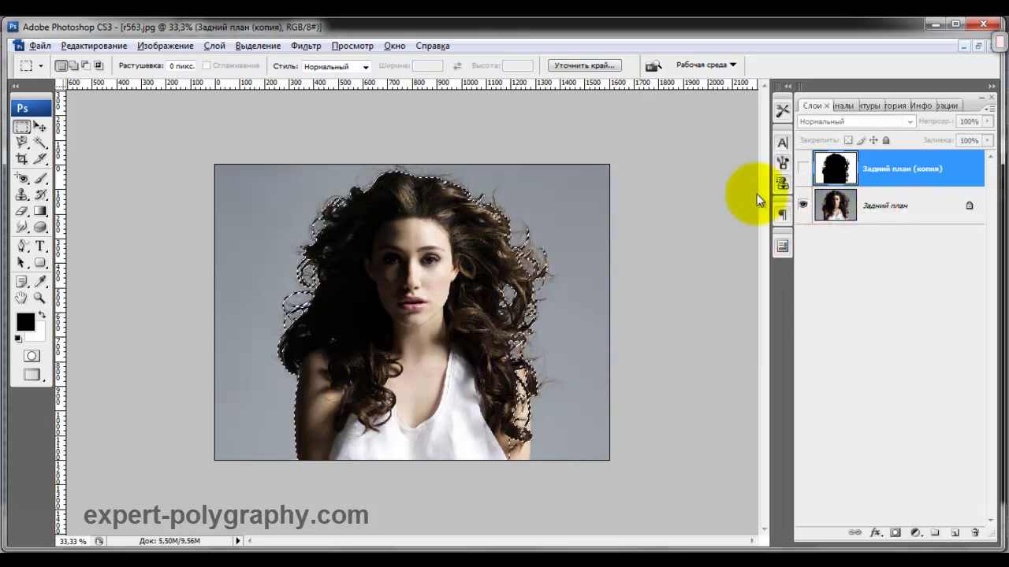
- Invert the selection, convert the background into Слой 0 and delete the grey backdrop
{"action": "left_click", "coordinate": [244, 45]}
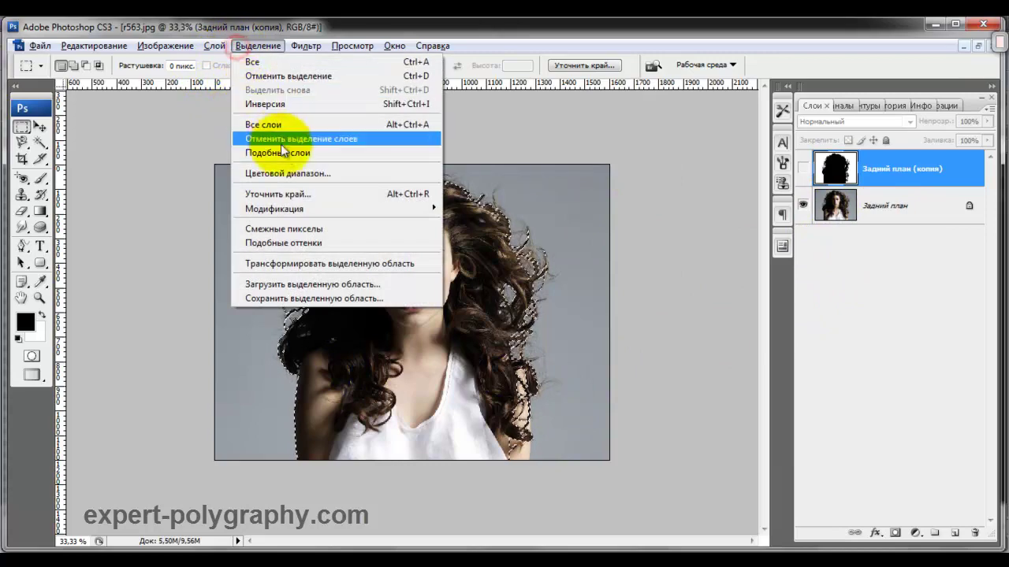
{"action": "left_click", "coordinate": [290, 104]}
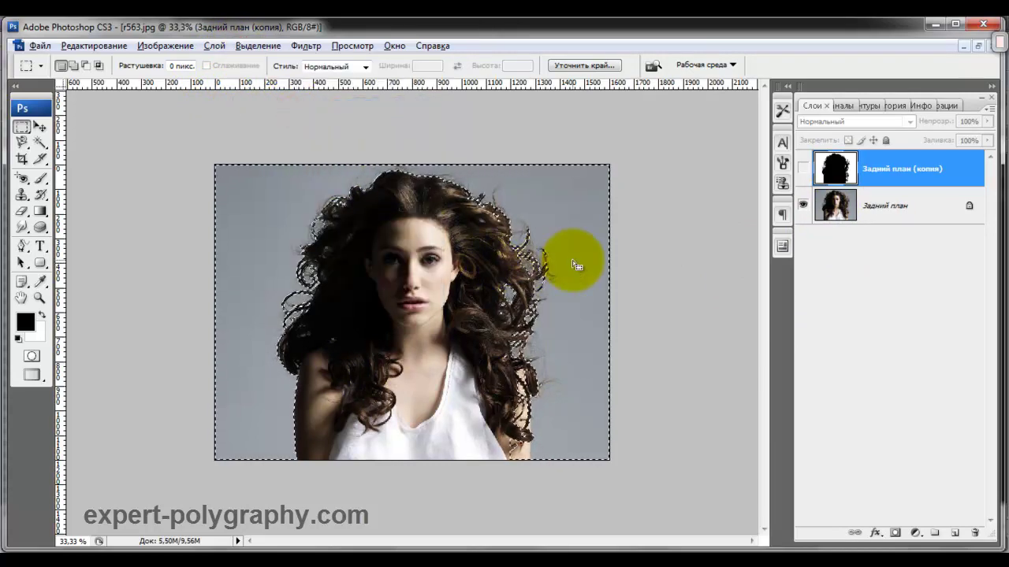
{"action": "double_click", "coordinate": [882, 206]}
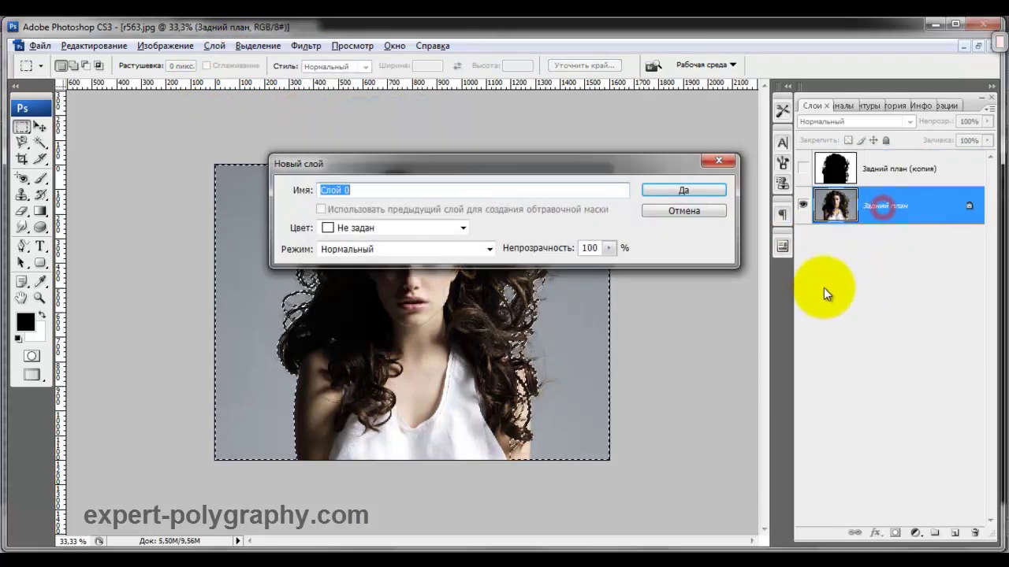
{"action": "left_click", "coordinate": [690, 191]}
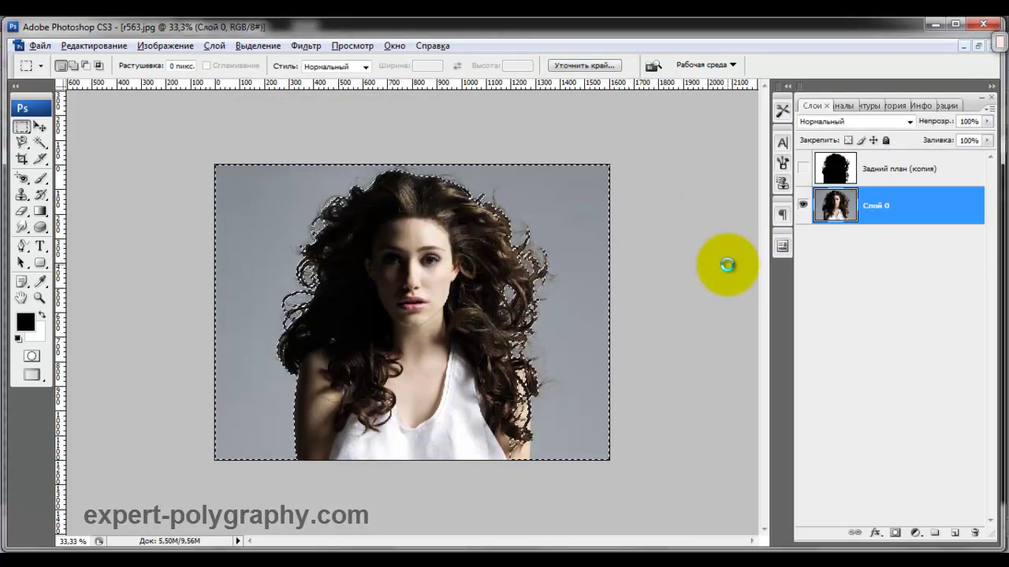
{"action": "key", "text": "Delete"}
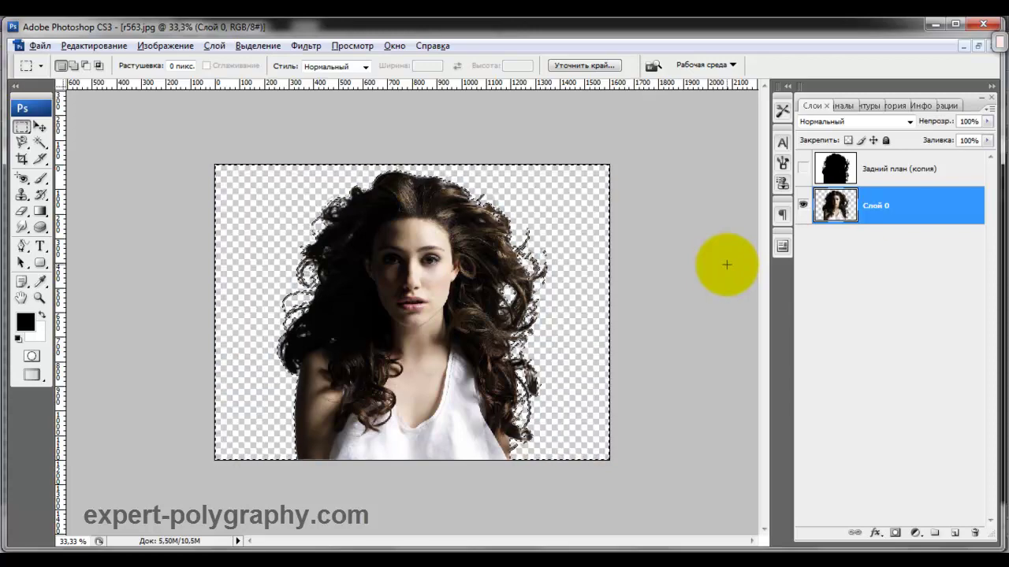